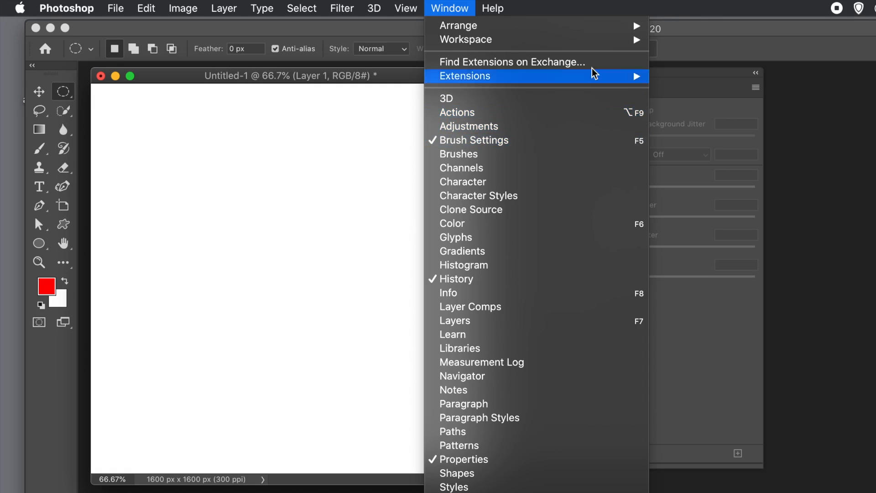
- Draw a circular selection about 1246 × 1251 px across the canvas with the Elliptical Marquee tool
left_click(717, 31)
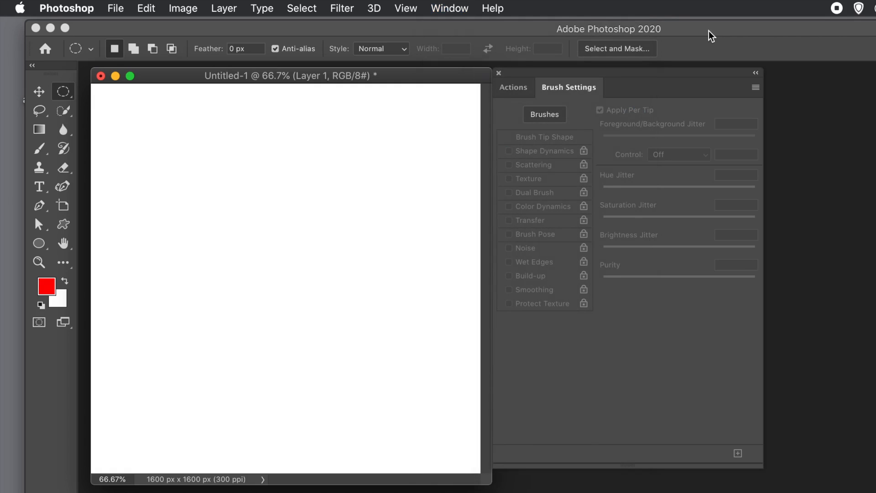
left_click(65, 94)
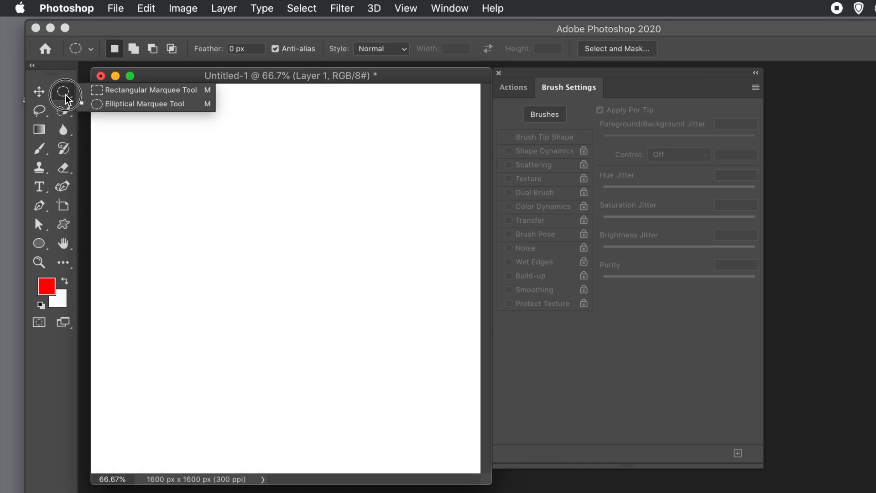
left_click(135, 105)
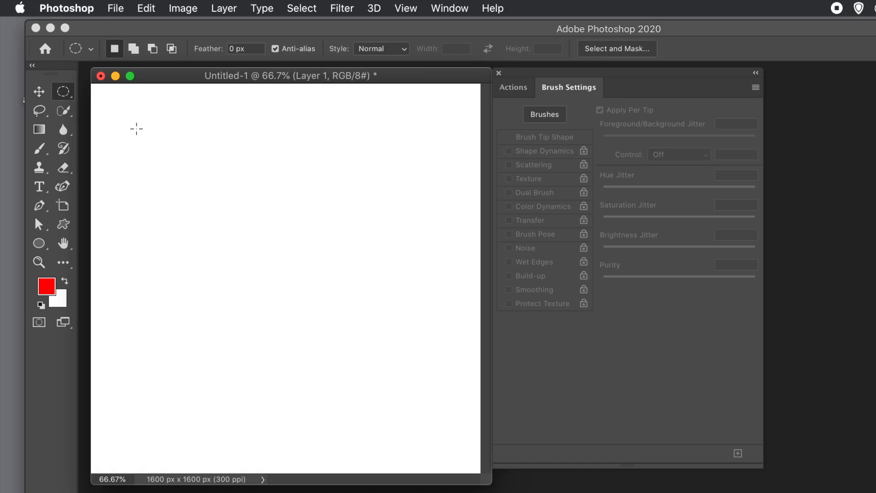
left_click_drag(136, 125, 437, 429)
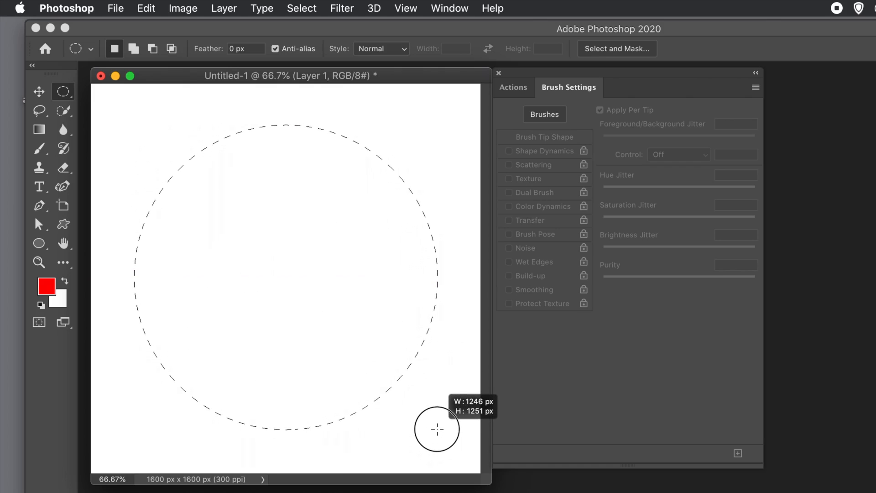
left_click_drag(437, 429, 434, 424)
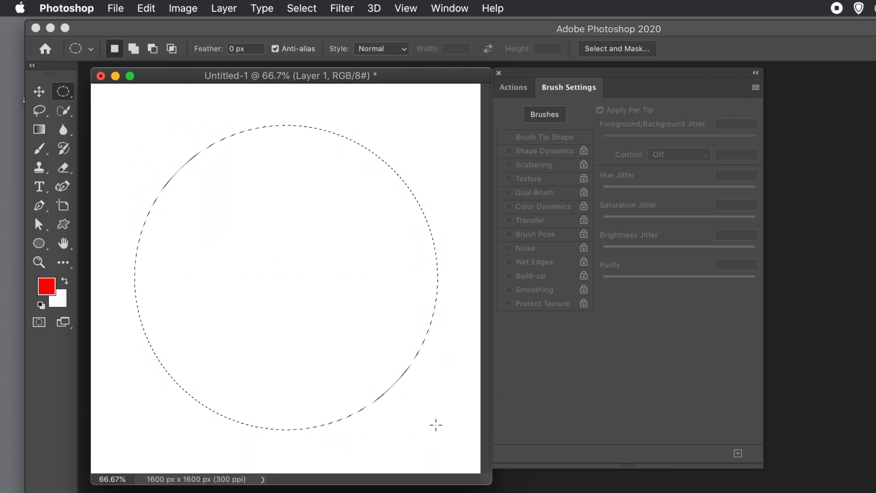
- Activate the Brush tool and check the document's pixel dimensions without changing the image size
left_click(42, 151)
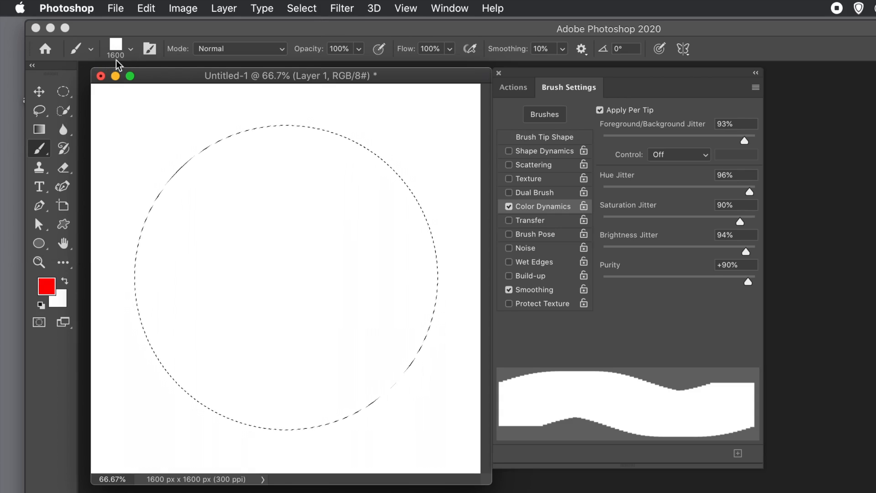
left_click(183, 9)
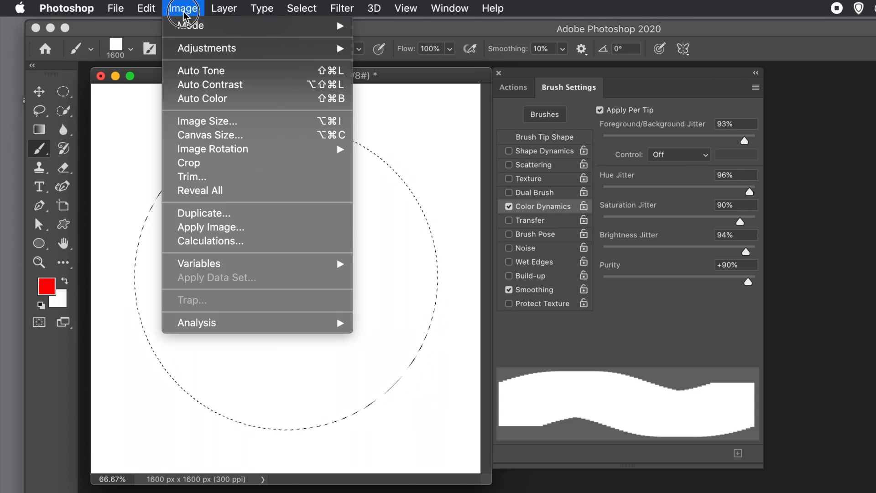
left_click(223, 122)
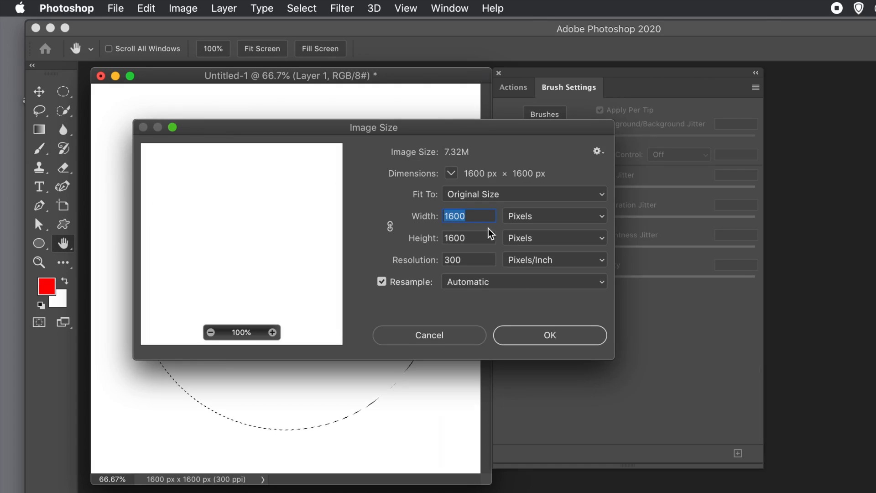
left_click(443, 330)
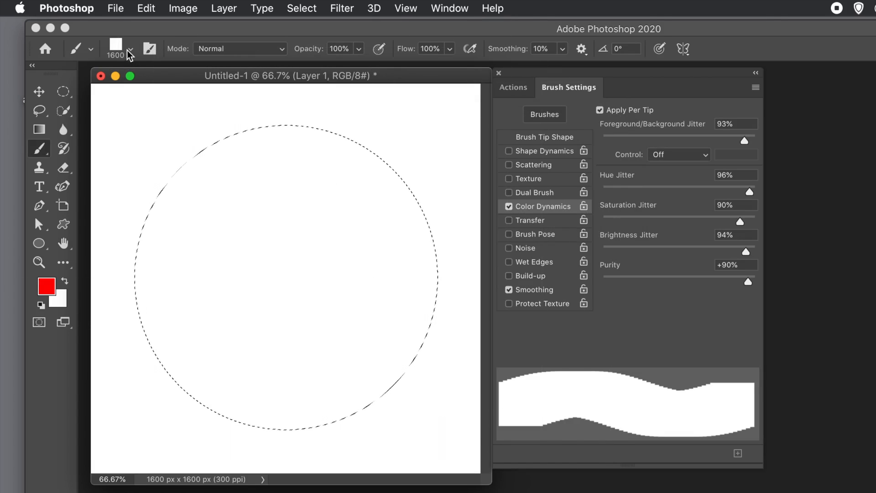
- Set the foreground color to black (000000)
left_click(46, 286)
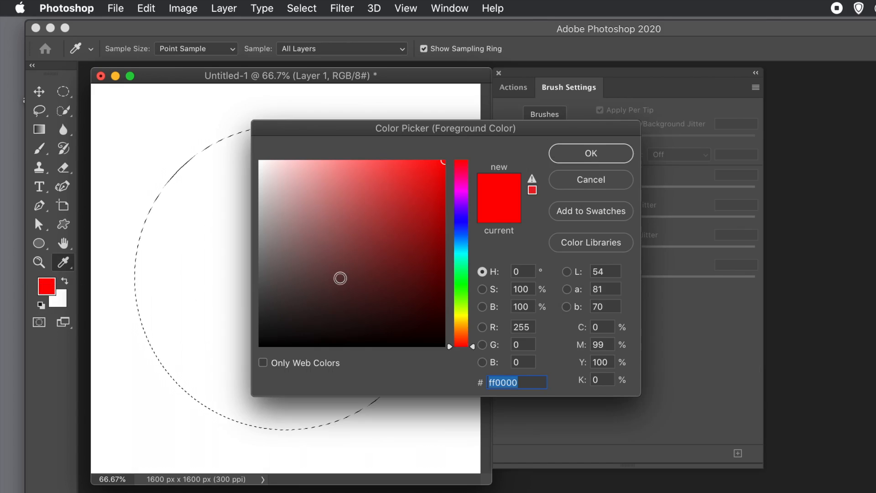
left_click_drag(303, 314, 254, 352)
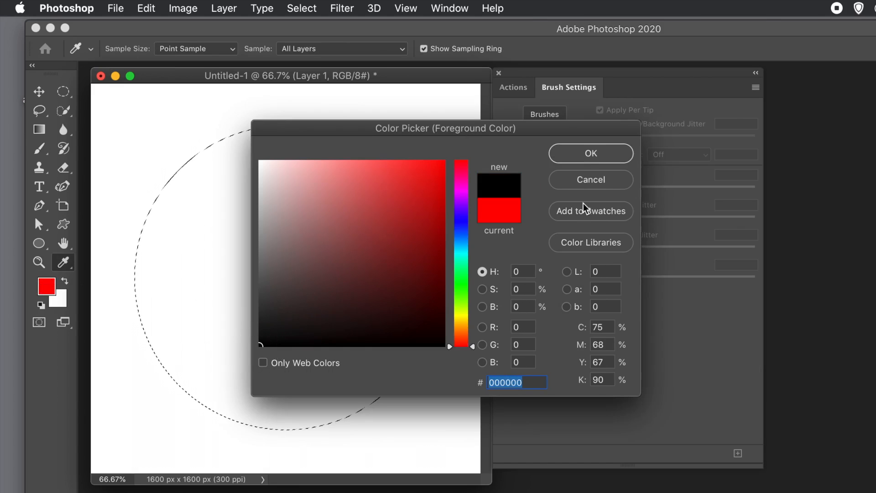
left_click(592, 155)
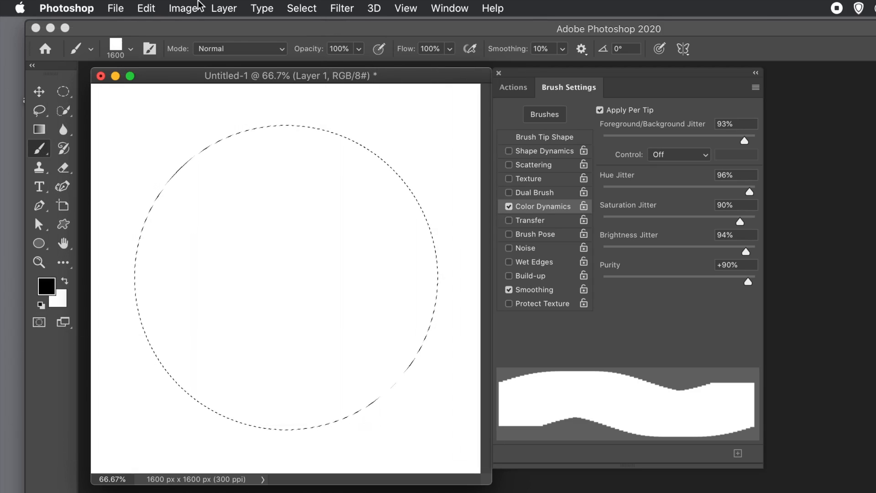
left_click(147, 11)
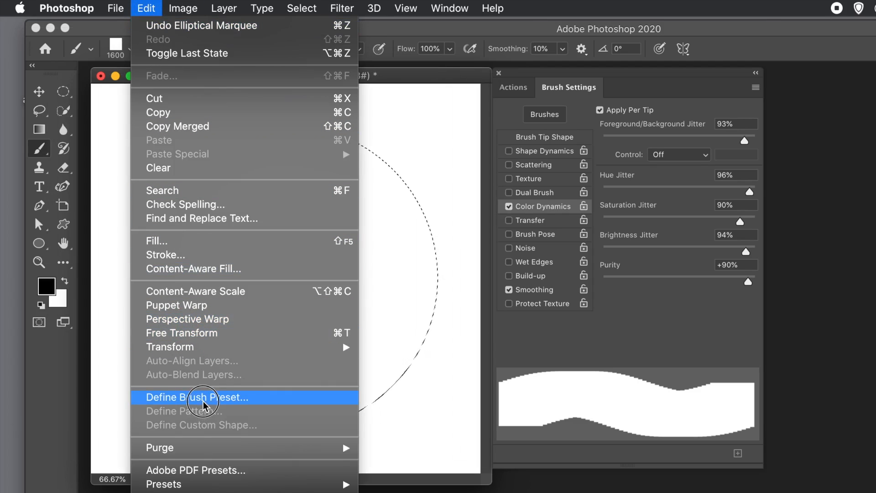
left_click(120, 314)
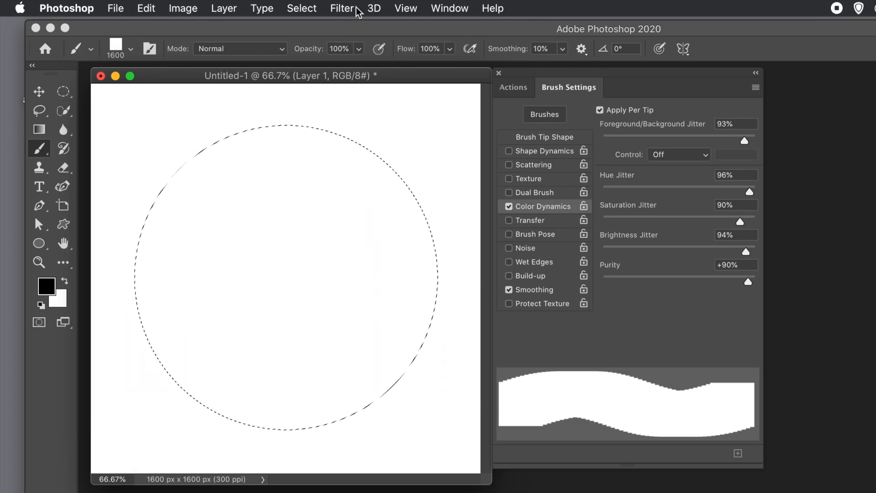
- Show the list of actions and add a new layer in Normal mode at 100% opacity
left_click(514, 88)
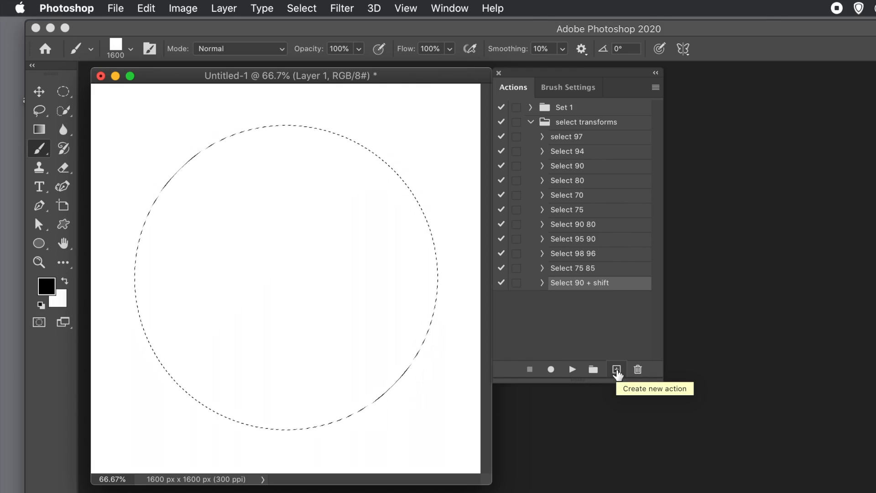
left_click(223, 8)
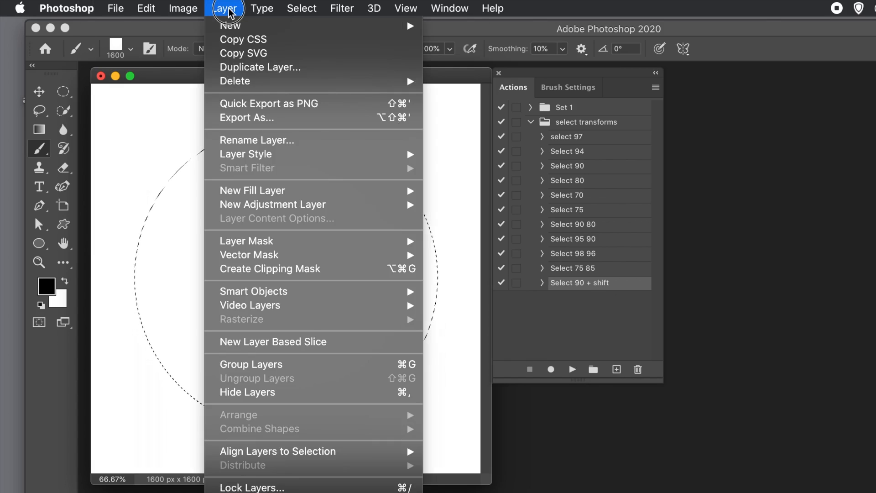
left_click(231, 26)
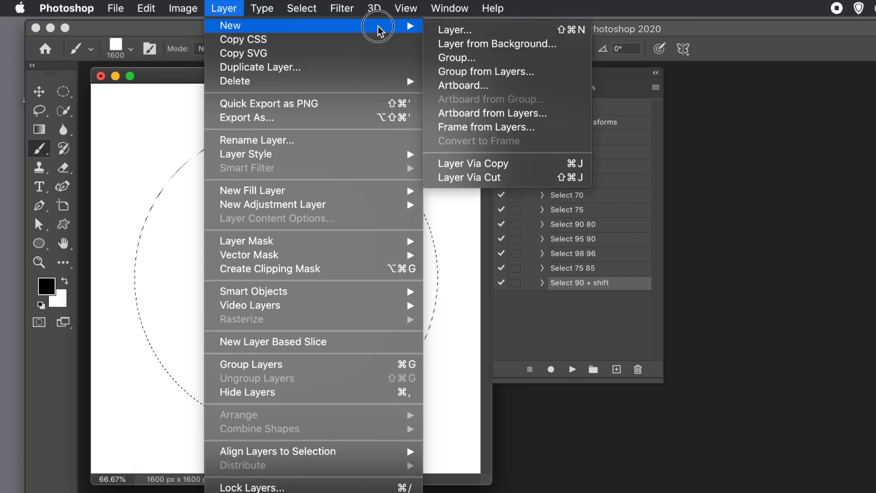
left_click(488, 30)
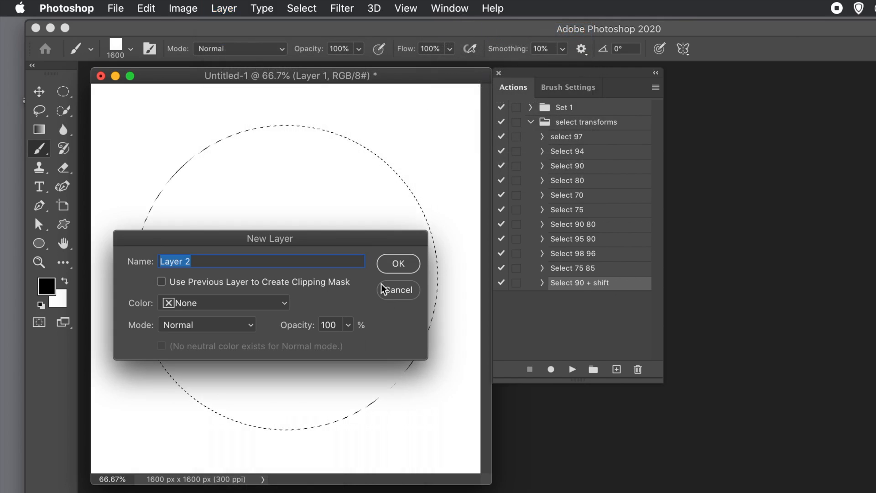
left_click(397, 264)
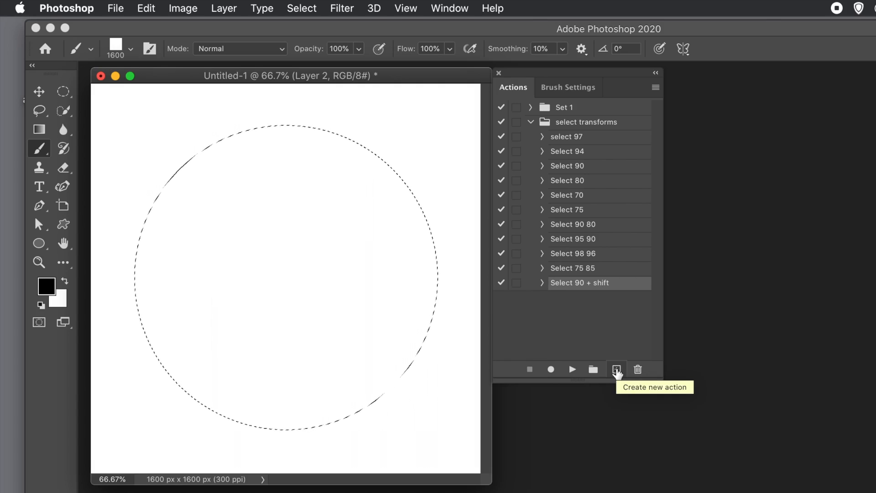
- Create an action named "Select 95 + shift" in the select transforms set and start recording it
left_click(616, 369)
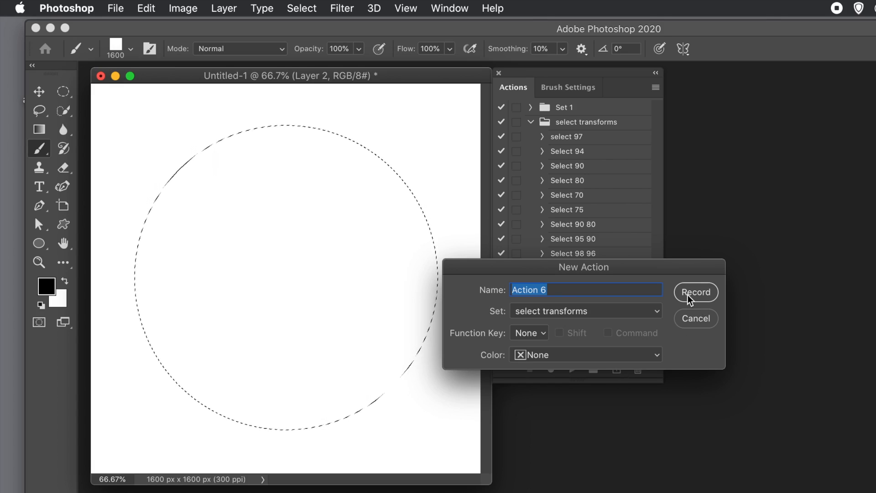
type("Select 95 + shift")
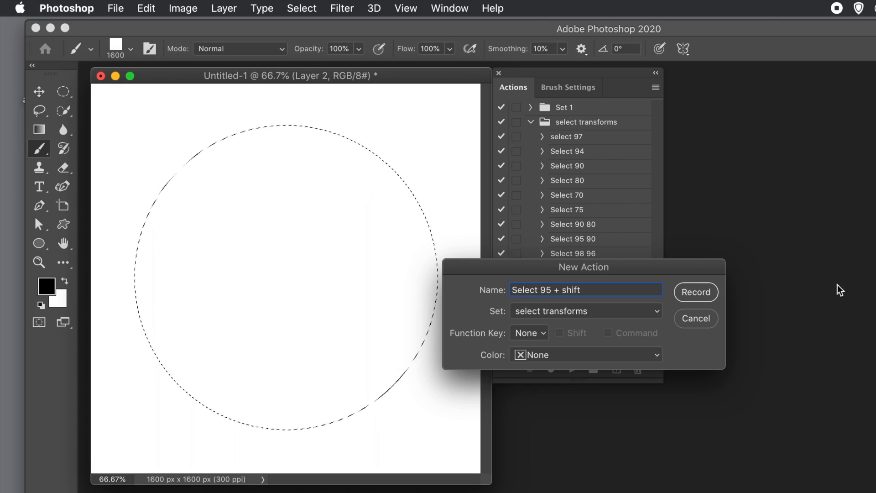
left_click(691, 294)
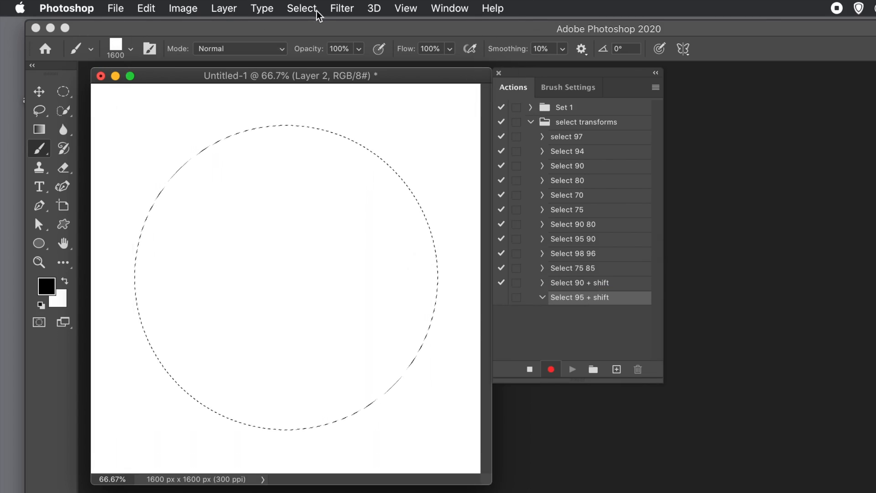
- Scale the circular selection outline to 95% width and 95% height with Transform Selection
left_click(301, 9)
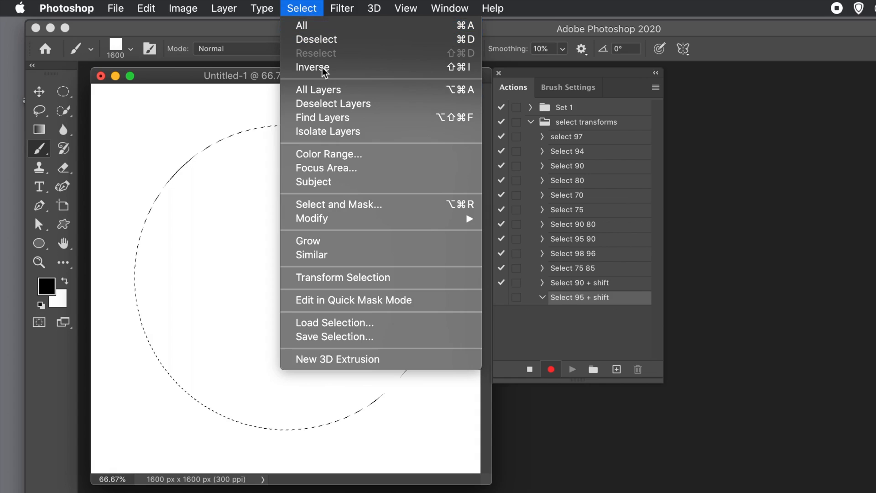
left_click(347, 277)
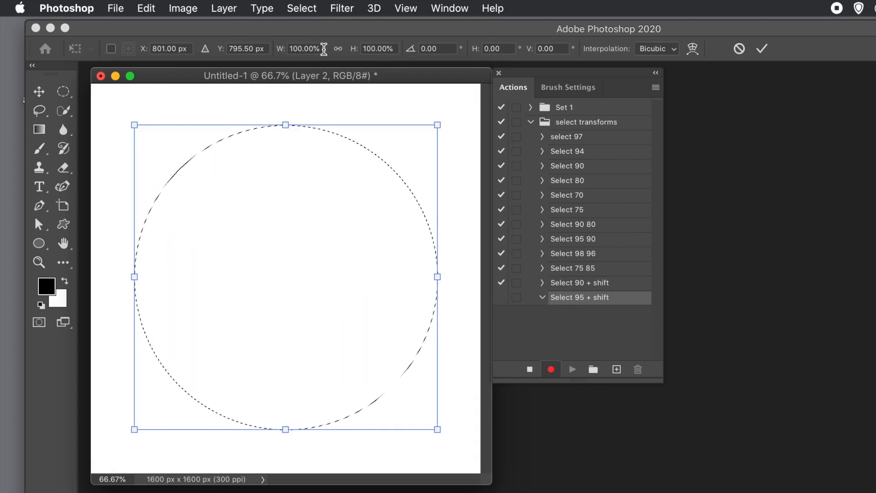
left_click(280, 48)
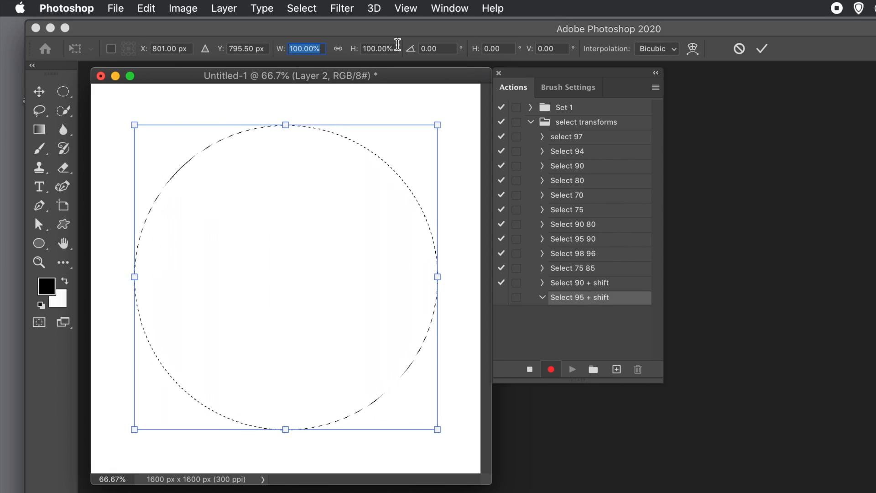
type("9")
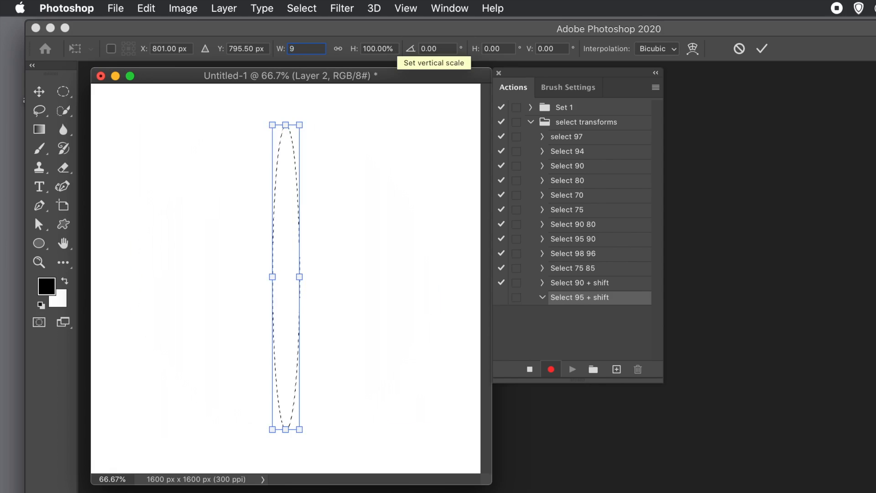
type("5")
key("Tab")
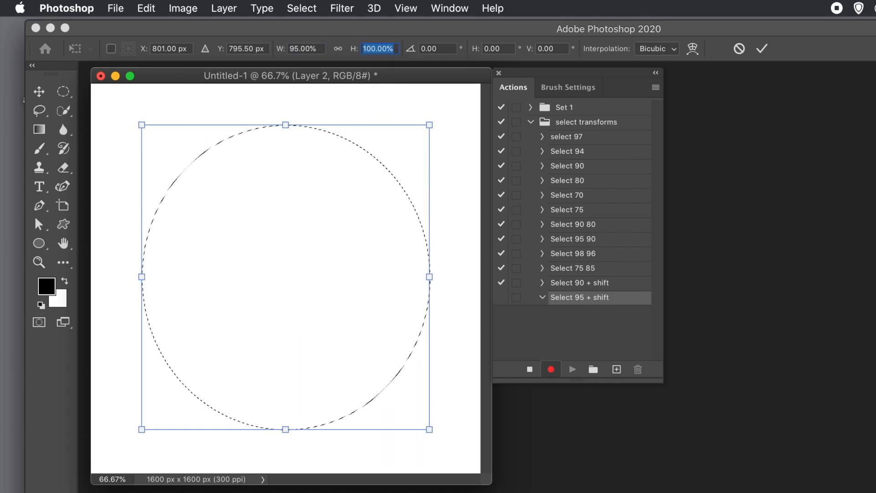
type("95")
key("Tab")
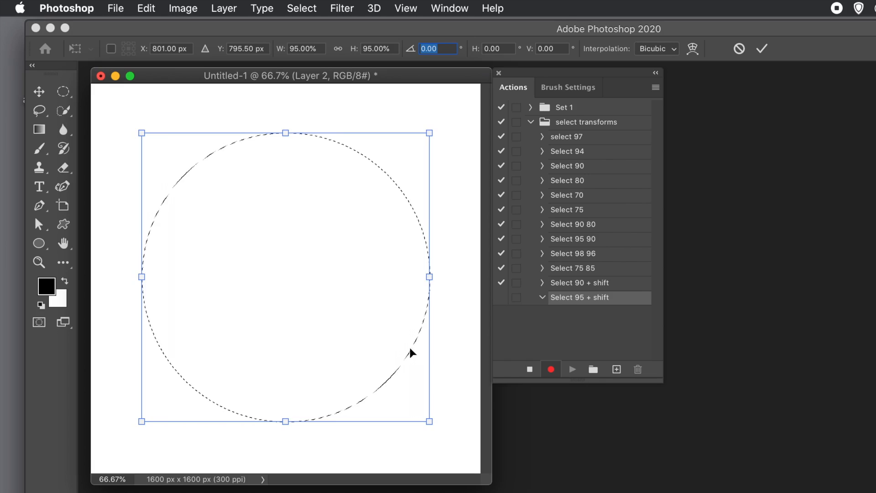
- Shift the scaled selection about 32 px left and 5 px down, apply the transform and fill it with one brush dab
left_click_drag(411, 352, 403, 351)
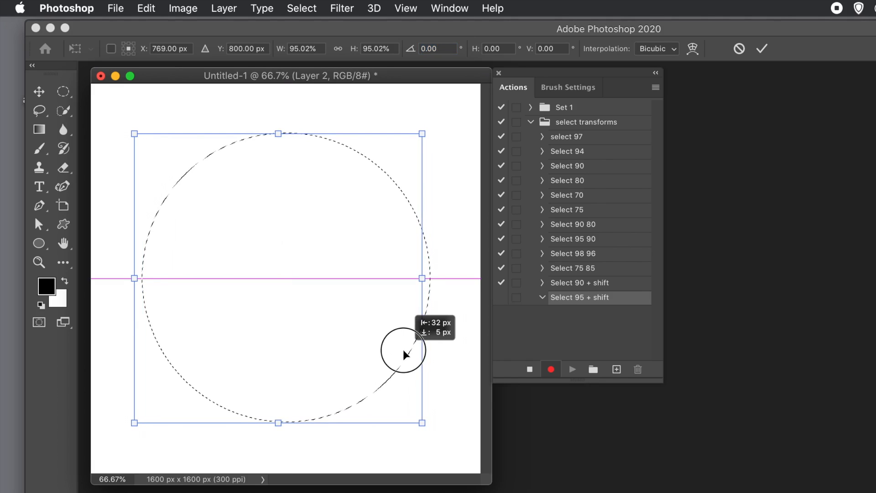
left_click_drag(403, 350, 403, 349)
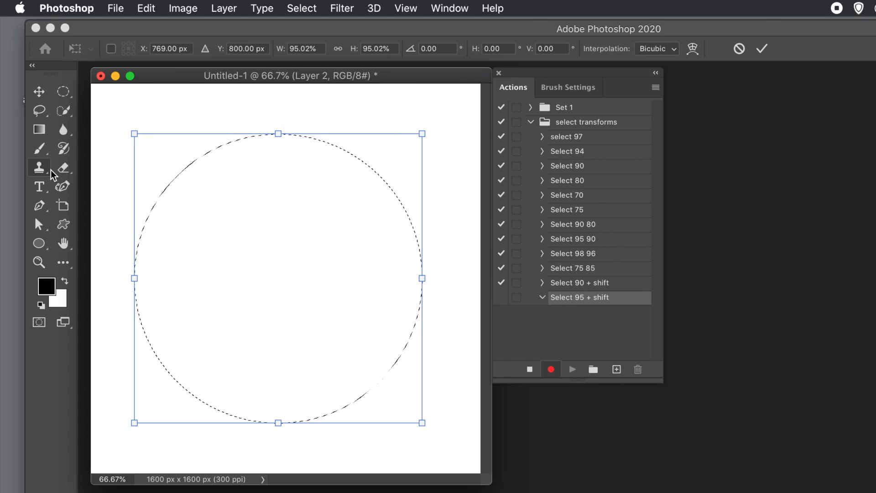
left_click(40, 148)
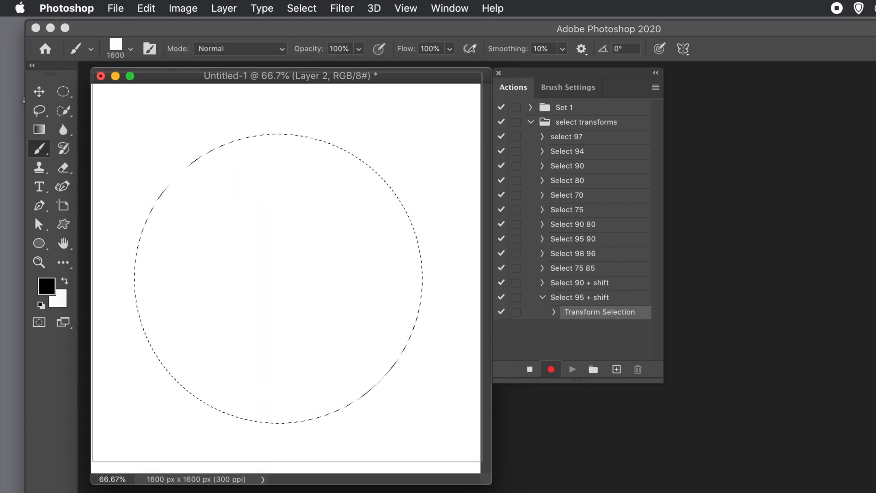
left_click(288, 267)
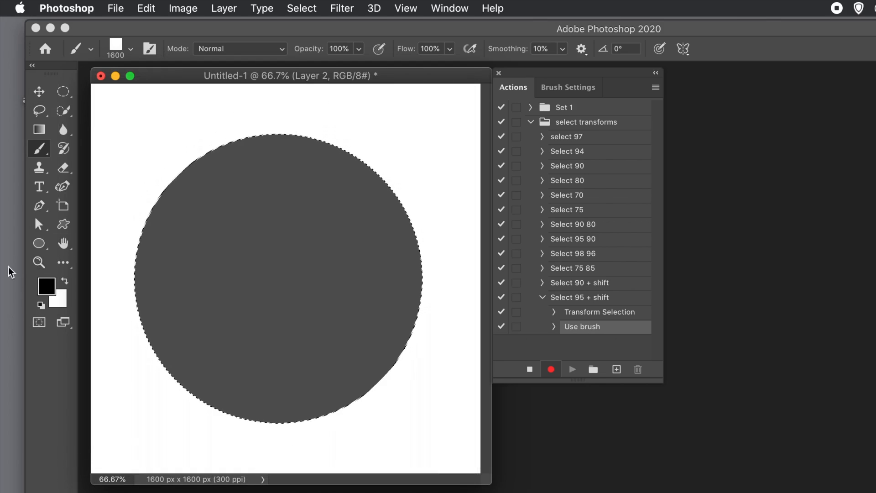
- Change the foreground color to red and fill the selection with another single brush dab
left_click(47, 286)
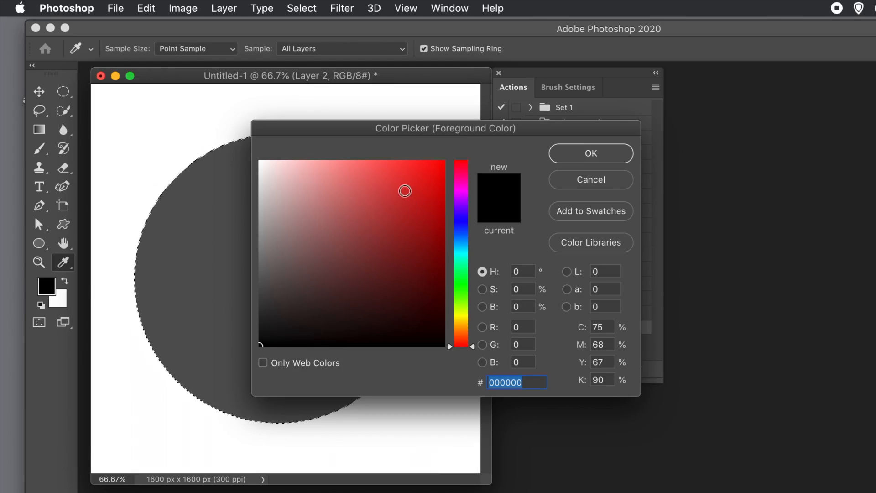
left_click(405, 190)
left_click(604, 147)
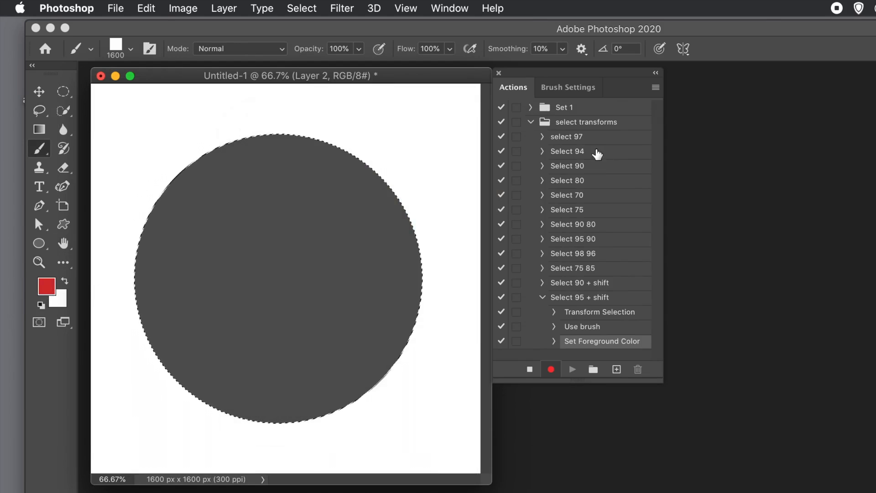
left_click(268, 256)
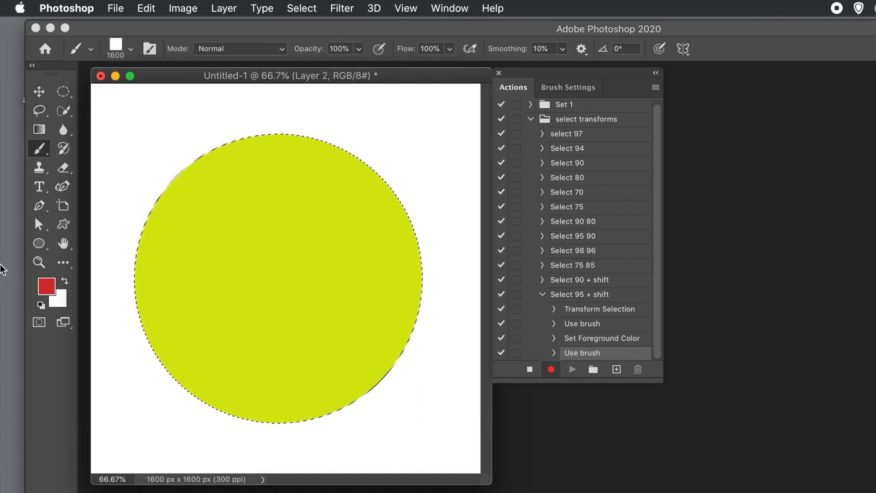
- Set the foreground color to green (2ed480) and fill the circular selection with one brush dab
left_click(47, 286)
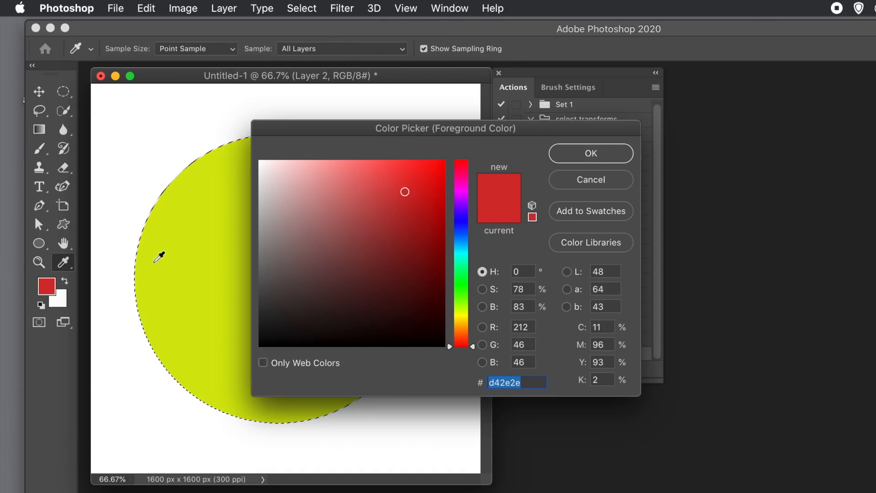
left_click(459, 269)
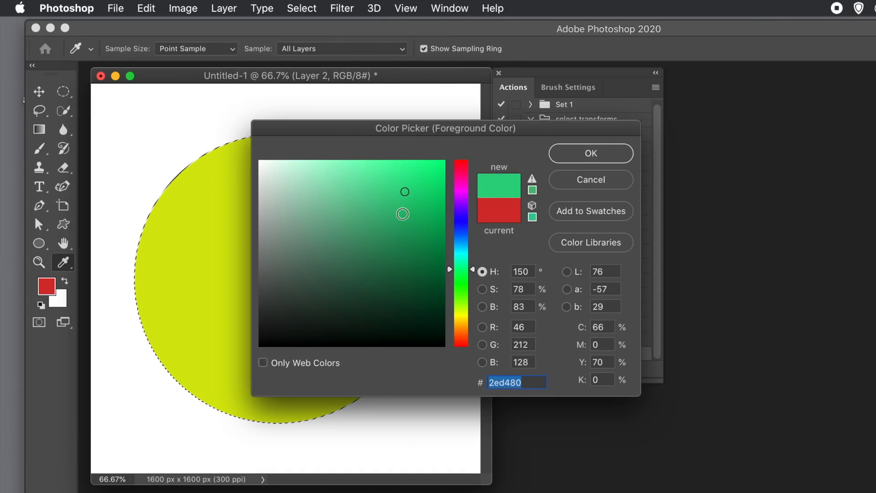
left_click(591, 154)
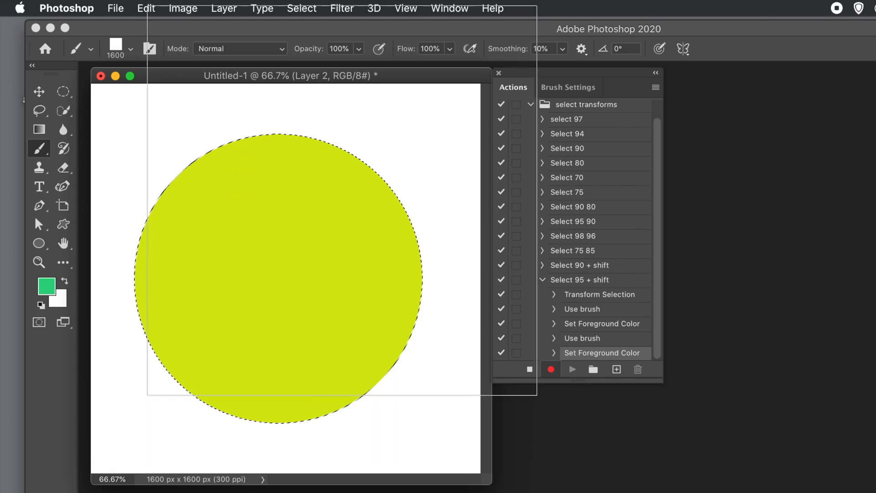
left_click(277, 256)
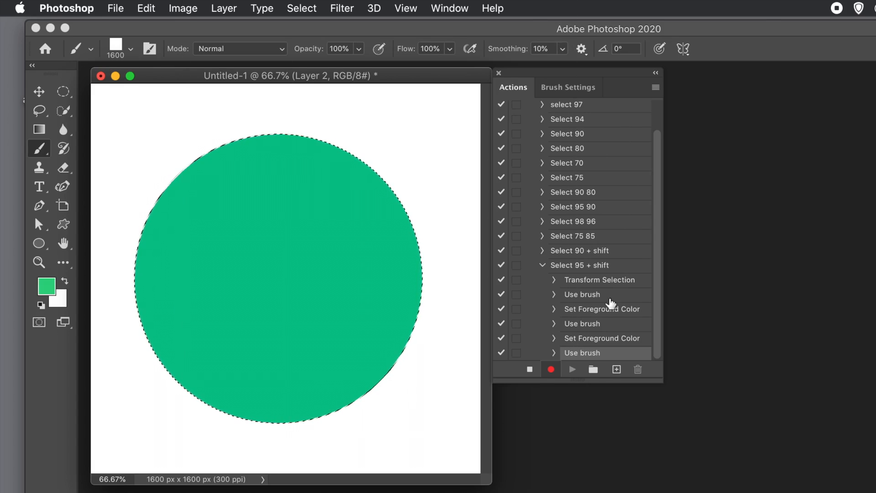
- Stop recording the action, collapse its recorded commands and select "Select 95 + shift"
left_click(529, 370)
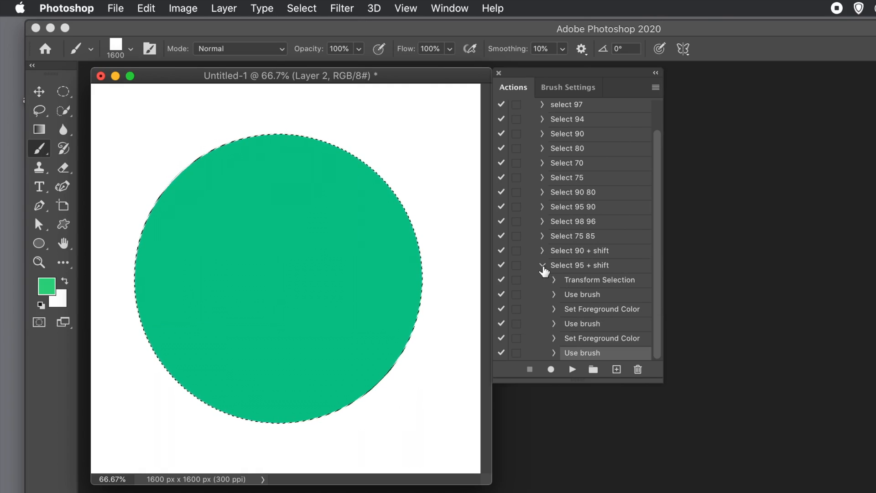
left_click(543, 268)
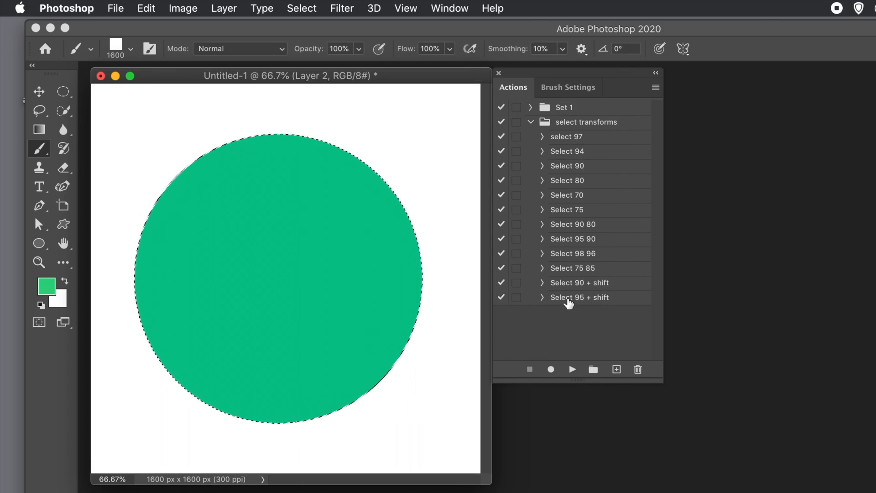
left_click(568, 299)
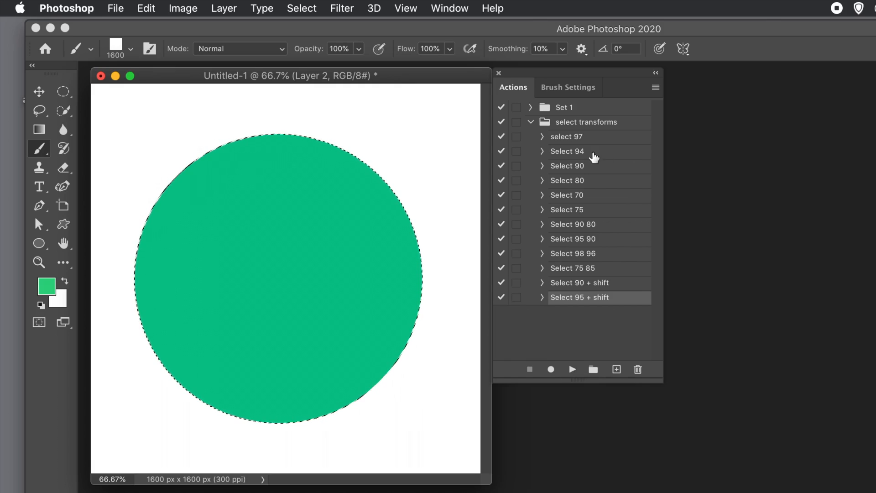
- Review the brush's Color Dynamics settings and play the "Select 95 + shift" action 15 times to build shrinking, shifted colored circles
left_click(556, 94)
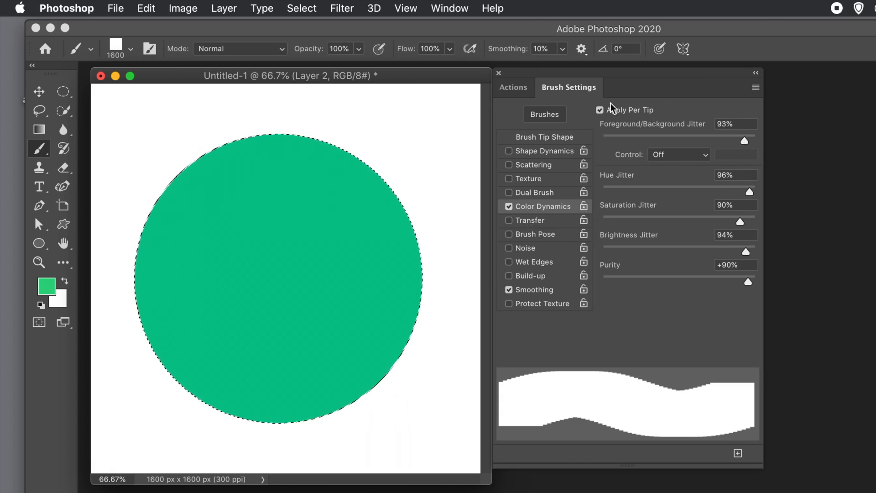
left_click(512, 88)
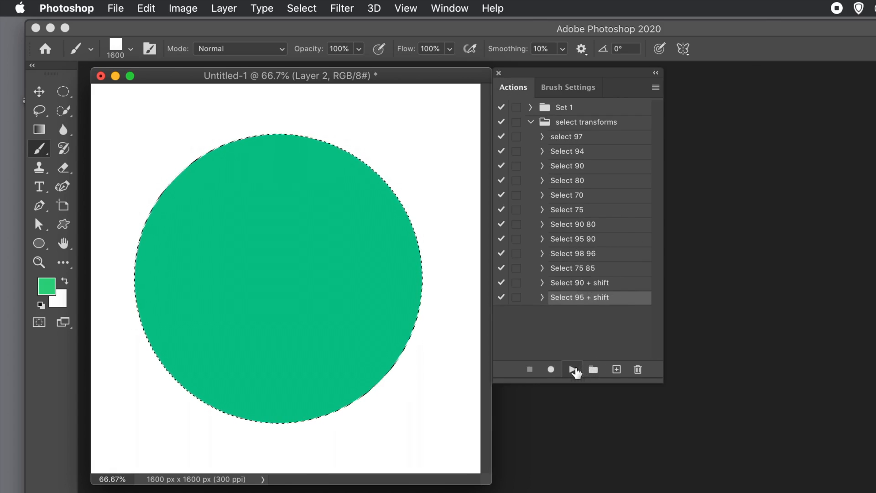
left_click(575, 370)
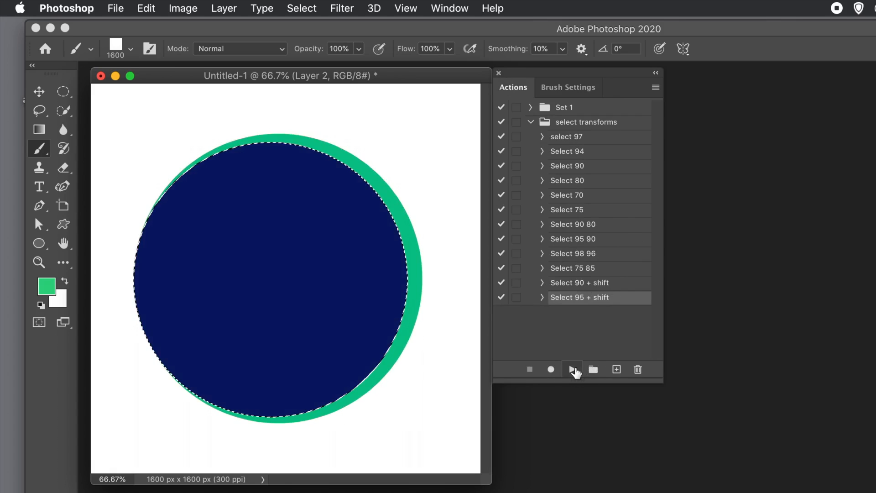
left_click(575, 369)
left_click(575, 369)
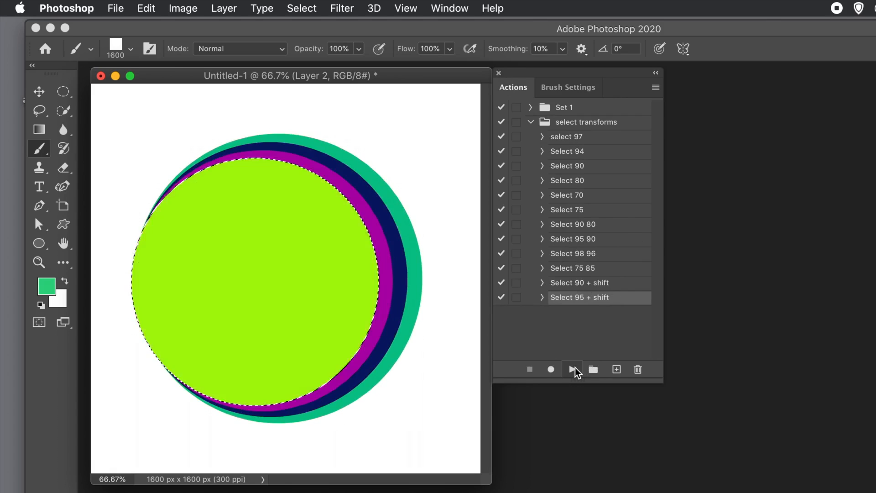
left_click(575, 368)
left_click(574, 369)
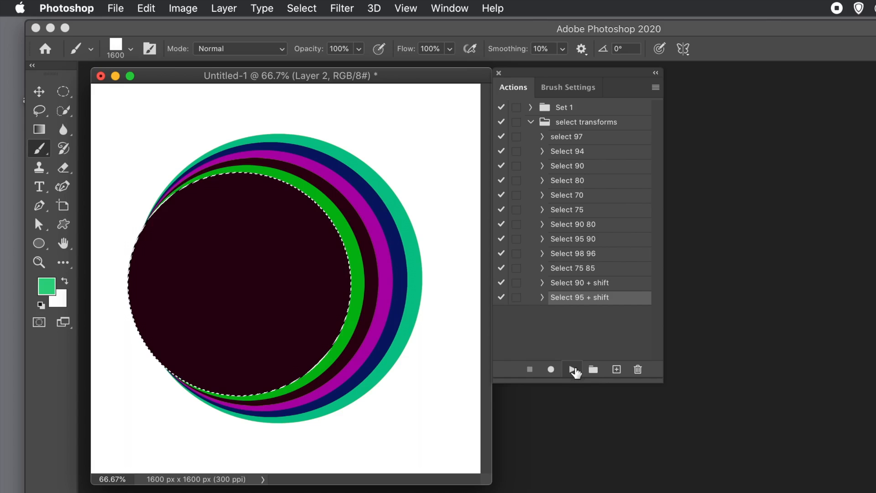
left_click(573, 369)
left_click(575, 369)
left_click(575, 369)
left_click(575, 369)
left_click(575, 368)
left_click(575, 369)
left_click(575, 368)
left_click(575, 368)
left_click(575, 368)
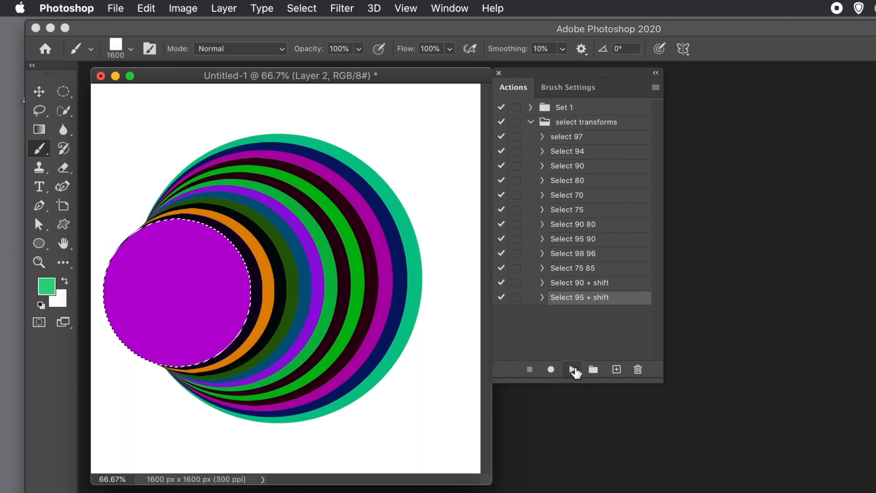
left_click(575, 368)
left_click(574, 368)
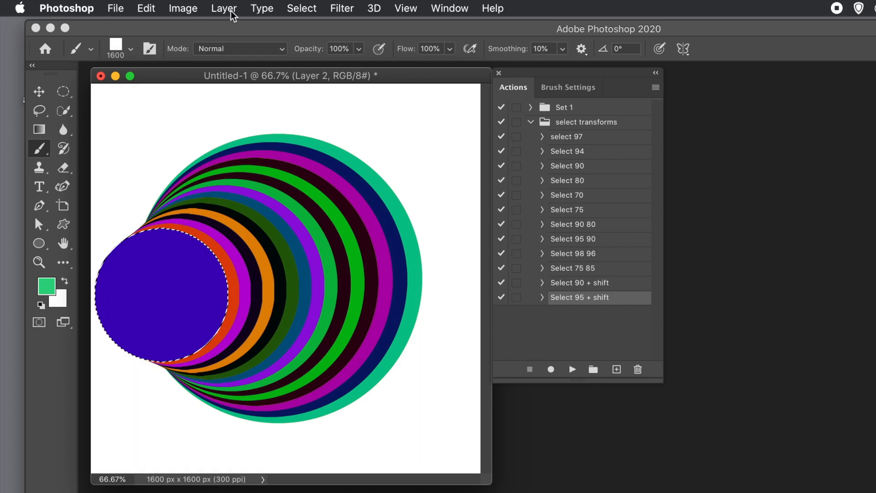
- Deselect the circle and move the striped artwork slightly up and to the right with the Move tool
left_click(300, 9)
left_click(307, 40)
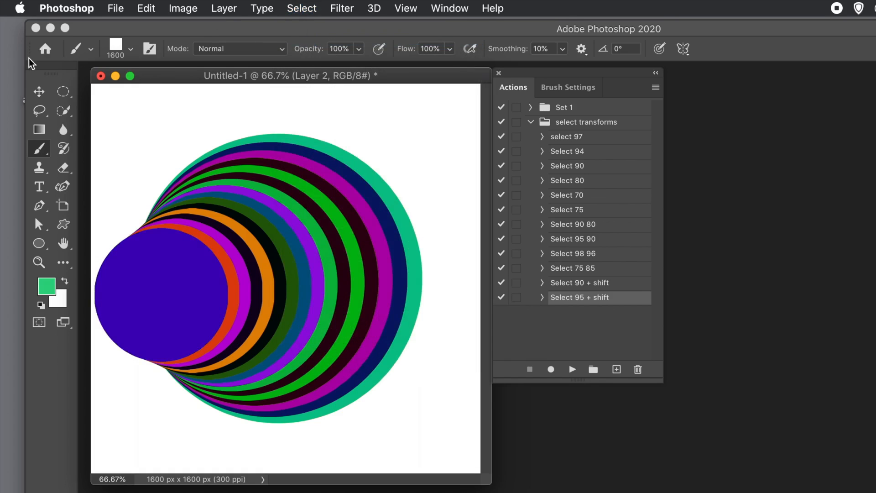
left_click(39, 93)
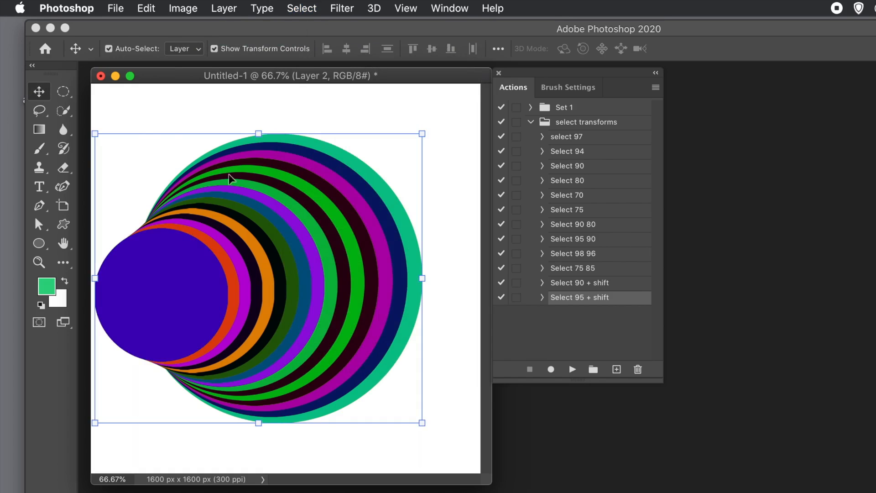
left_click_drag(278, 226, 307, 219)
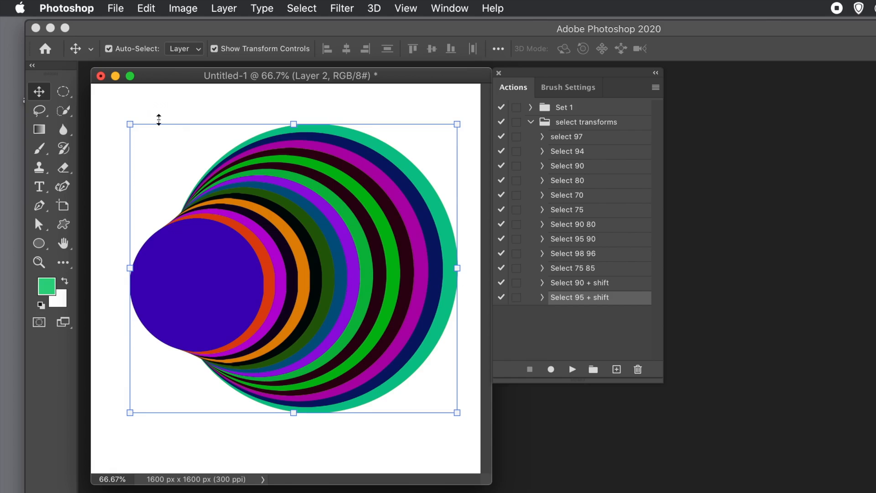
- Try scaling the striped artwork down to about 80% from its upper-left corner, discarding the transform
left_click_drag(132, 125, 206, 173)
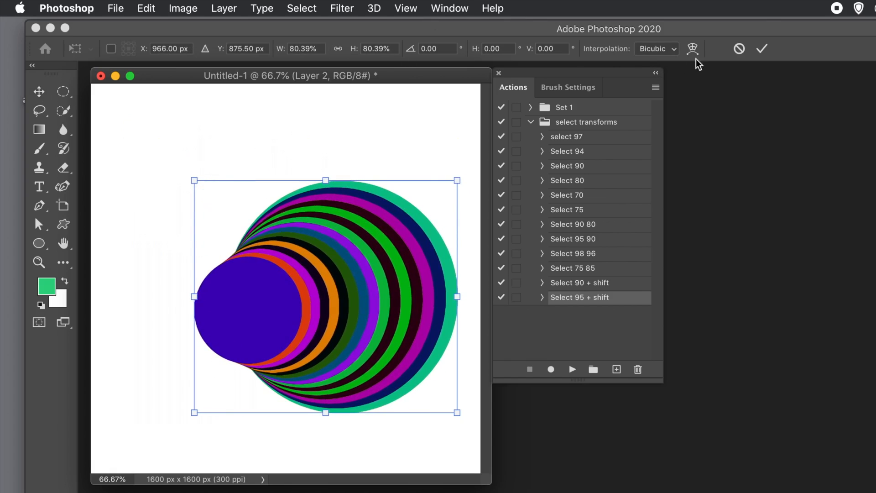
left_click(739, 49)
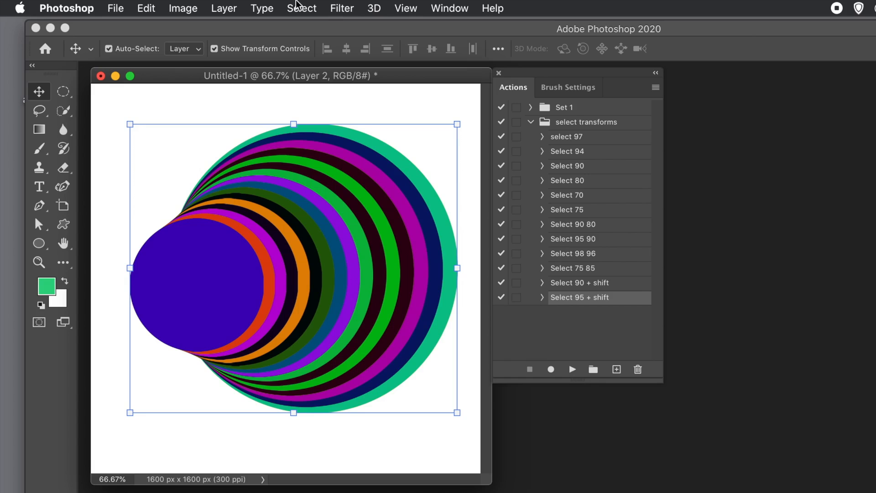
- Convert the striped artwork layer to a Smart Object
left_click(224, 9)
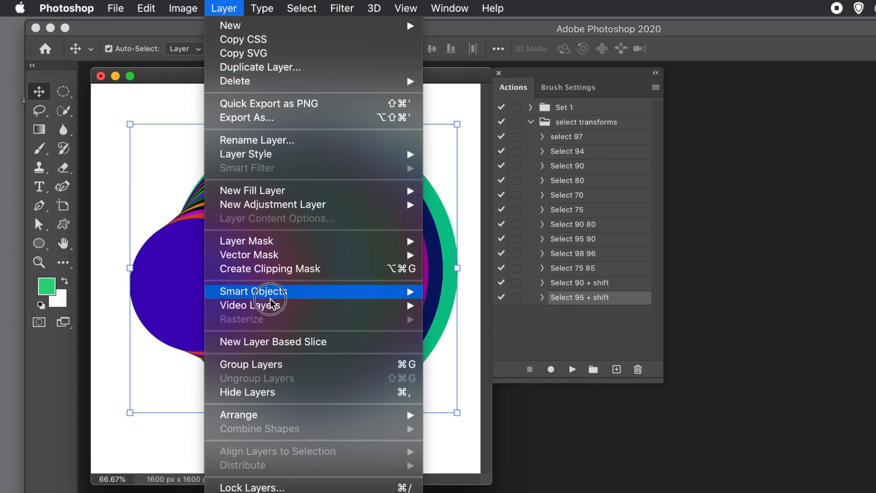
mouse_move(404, 291)
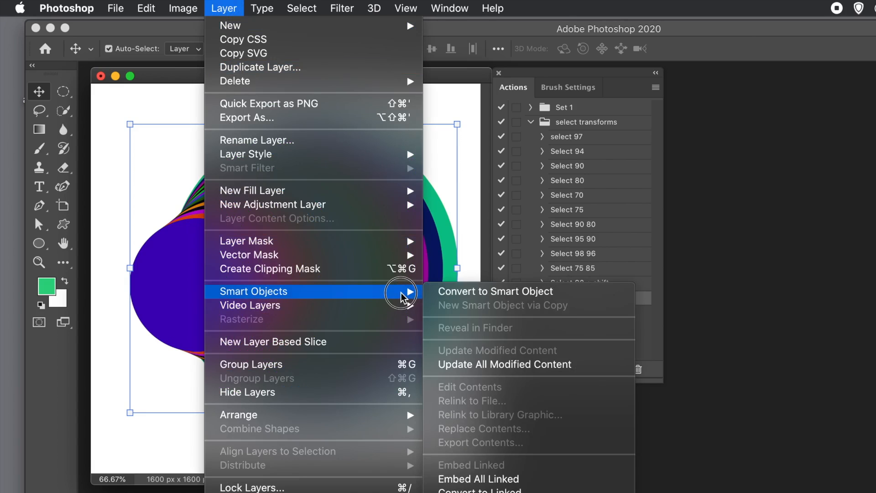
left_click(478, 291)
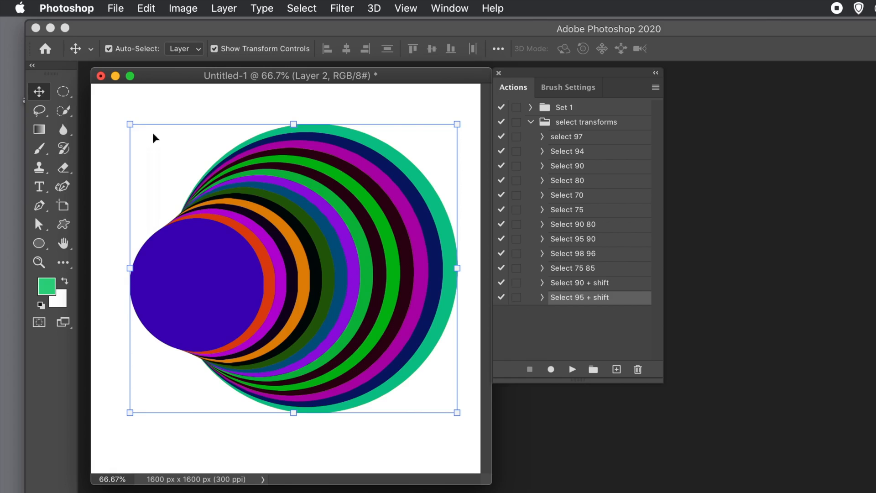
- Try scaling the smart object down and repositioning it around the canvas
left_click_drag(130, 122, 256, 235)
left_click_drag(386, 287, 247, 165)
key("Return")
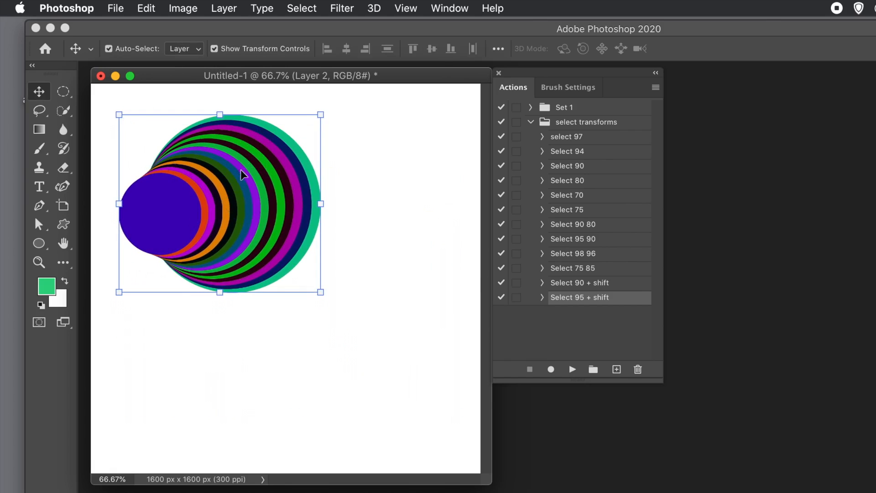
left_click_drag(230, 182, 340, 149)
left_click_drag(342, 137, 341, 138)
left_click_drag(308, 163, 330, 369)
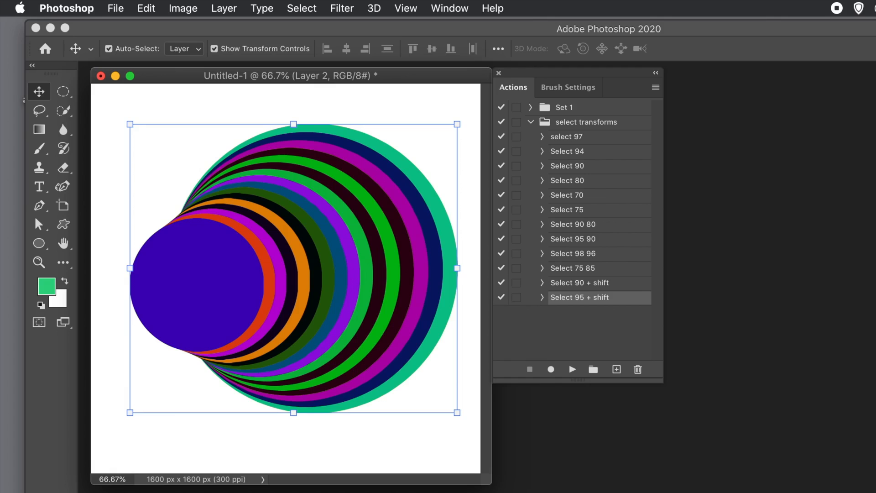
- Apply a Hue/Saturation adjustment to the smart object with hue +104 and saturation +60
left_click(185, 9)
mouse_move(188, 49)
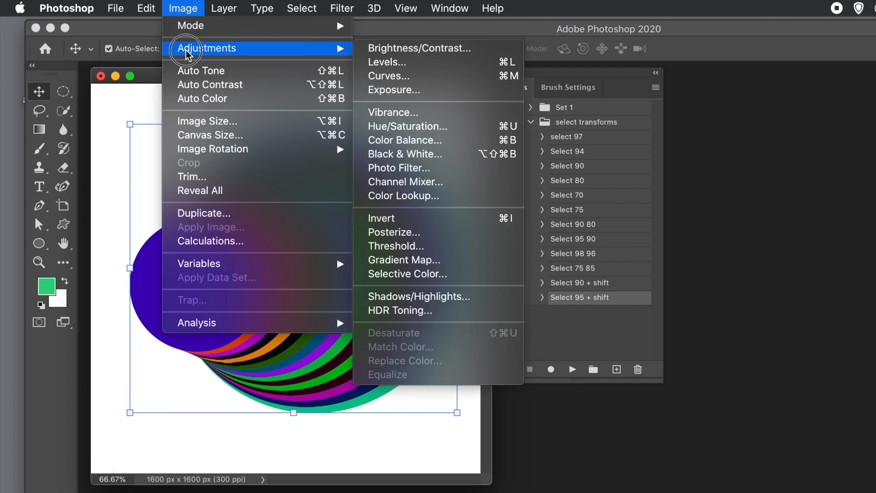
left_click(404, 127)
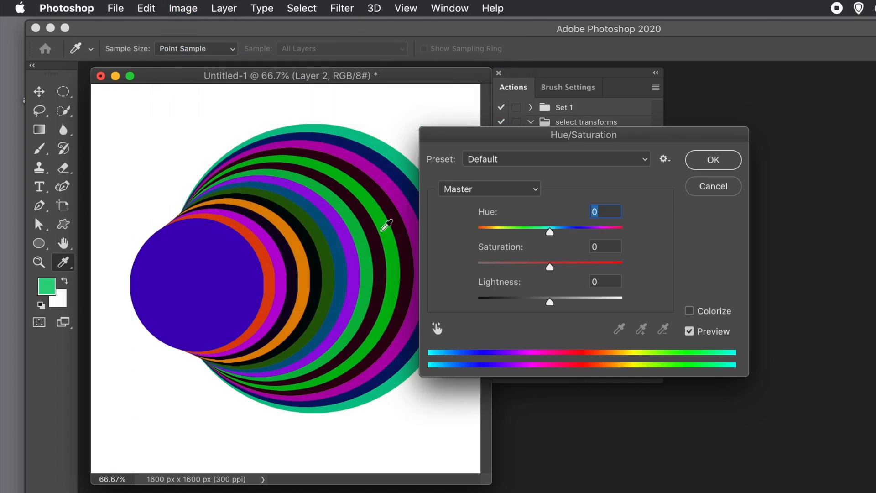
left_click_drag(550, 232, 600, 232)
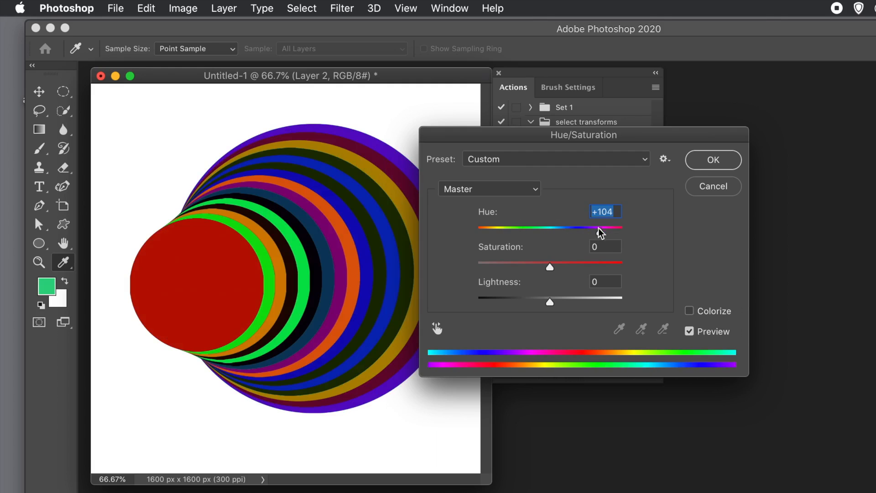
left_click_drag(577, 267, 593, 266)
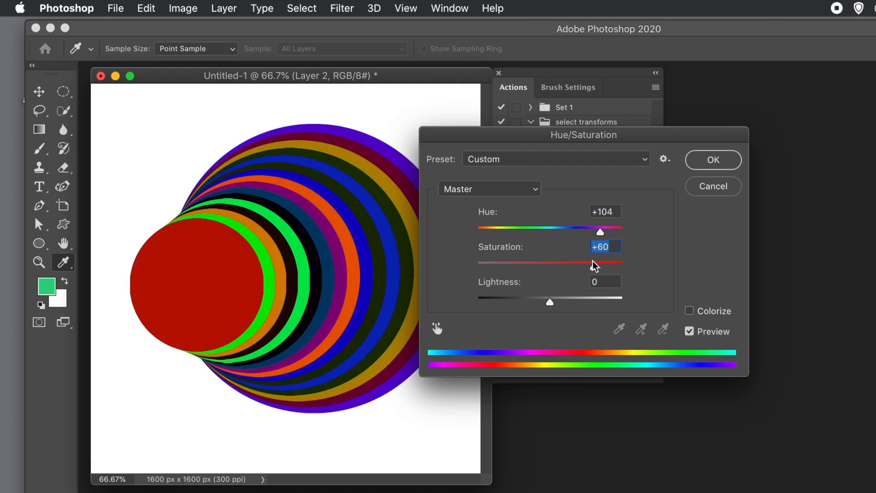
left_click(721, 164)
key("v")
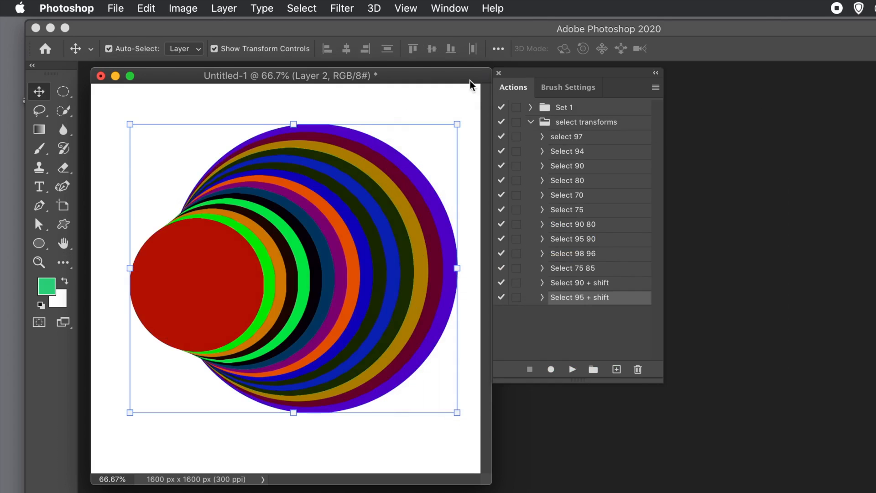
- Warp the smart object by pulling its upper and lower edges inward near the narrow end and bending its wide outer edge inward
left_click(145, 9)
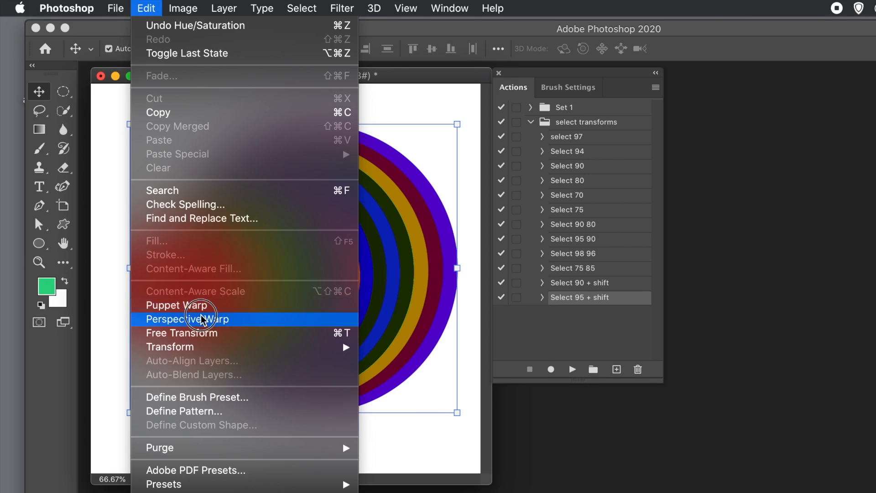
mouse_move(212, 346)
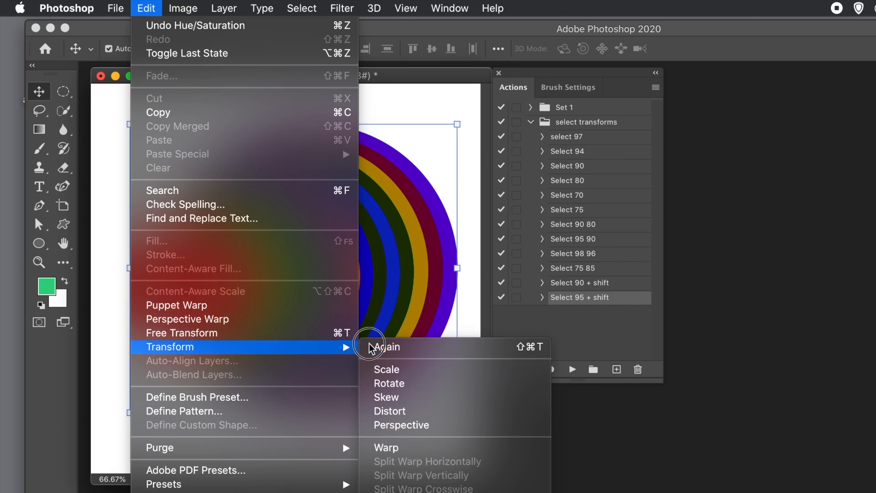
left_click(411, 451)
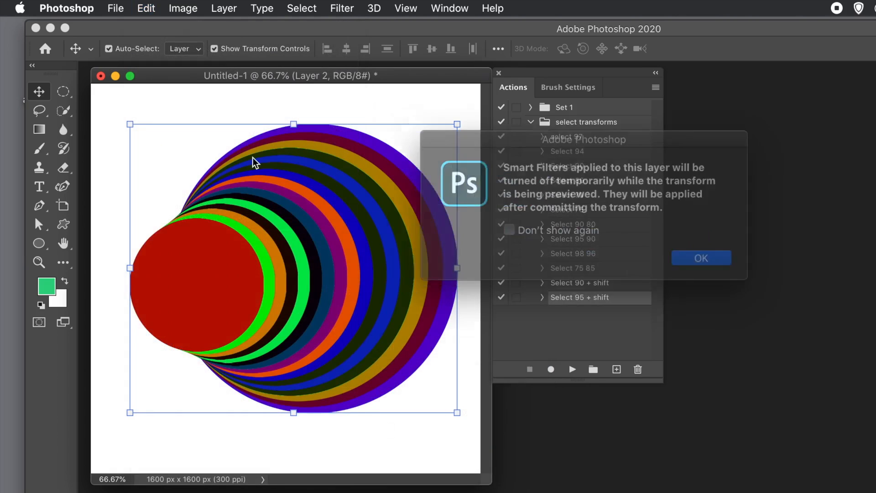
left_click(706, 259)
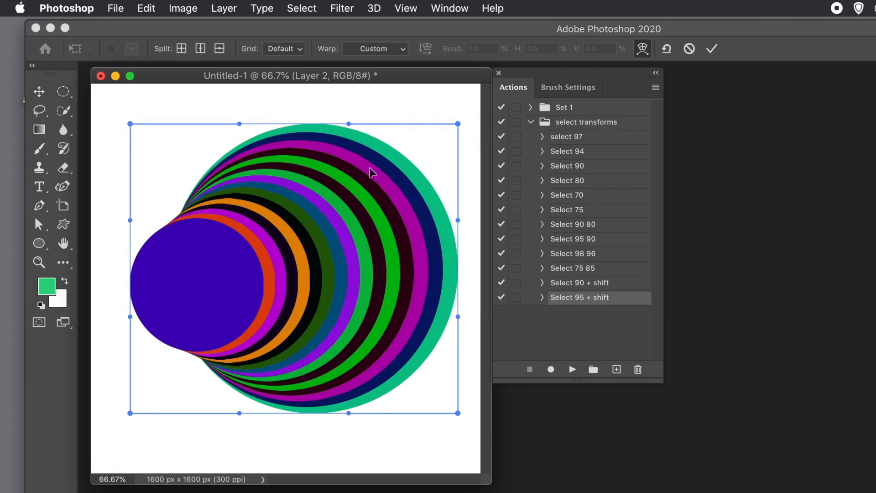
left_click_drag(240, 125, 239, 276)
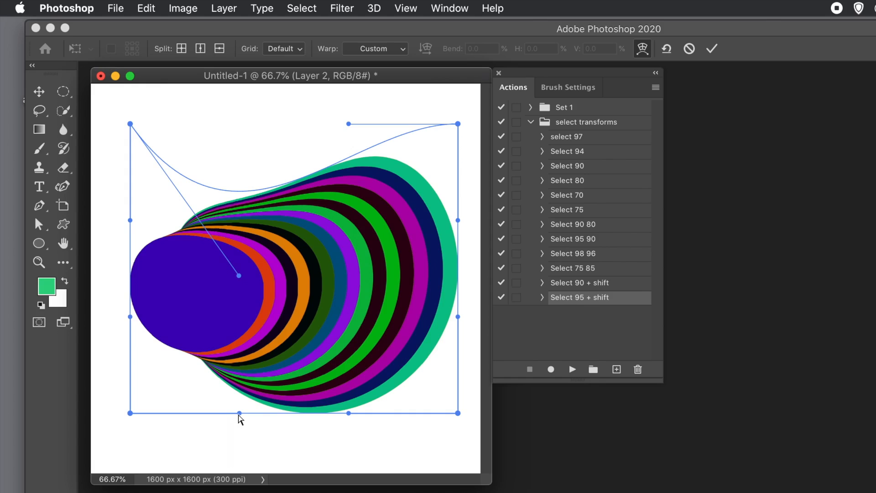
left_click_drag(239, 413, 294, 226)
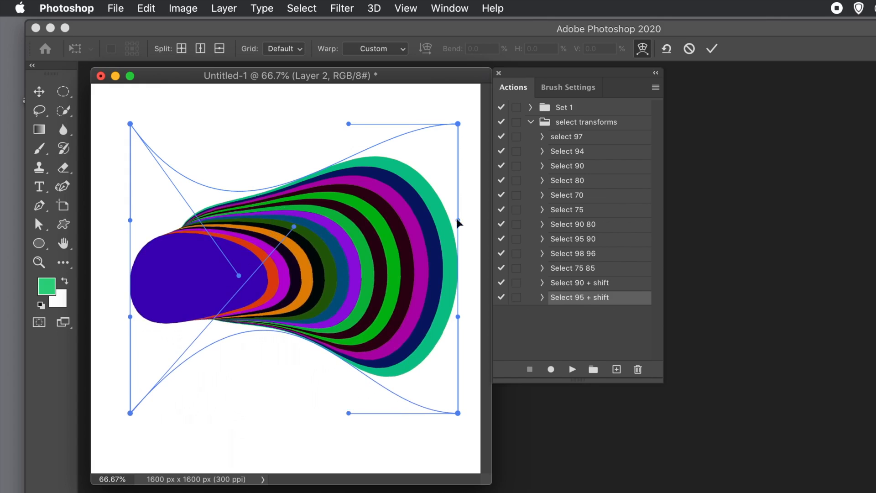
left_click_drag(458, 221, 286, 233)
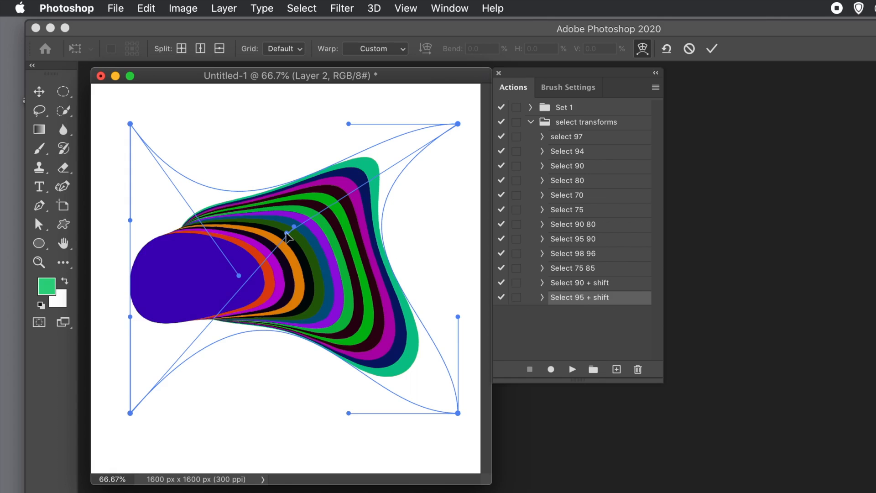
left_click_drag(457, 316, 384, 317)
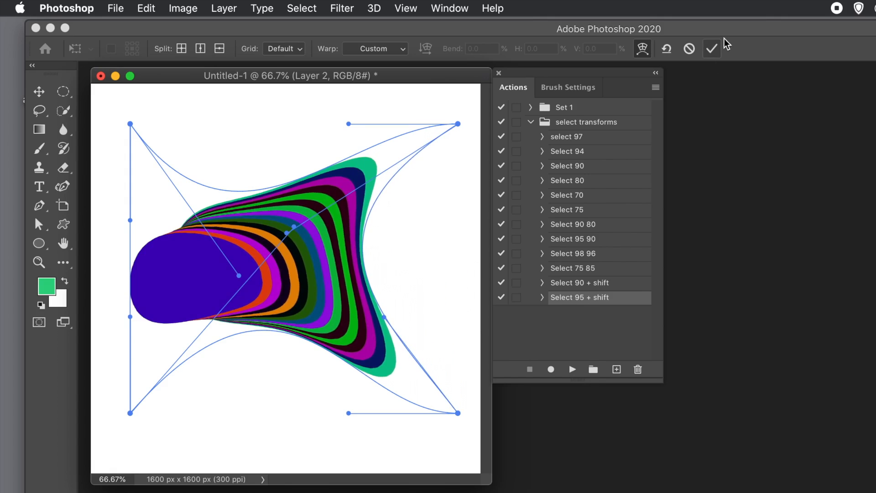
left_click(711, 49)
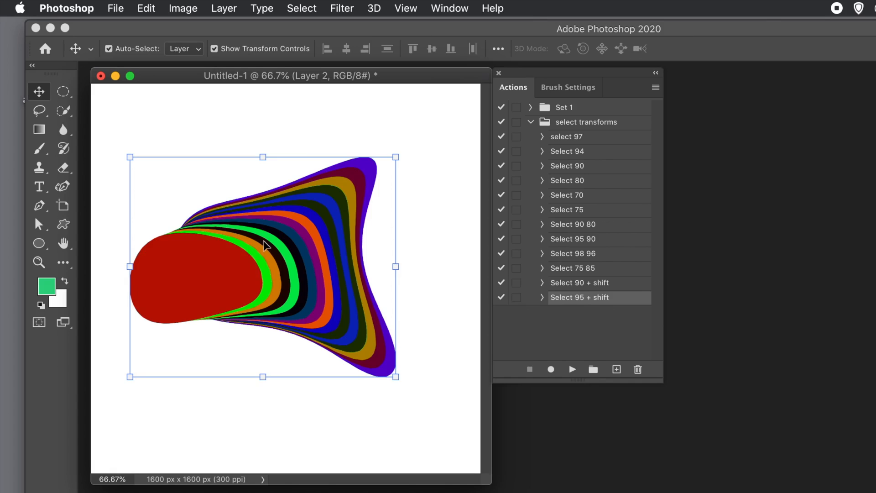
- Add Drop Shadow and Bevel & Emboss layer styles to the warped smart object, keeping their preset settings
left_click(224, 9)
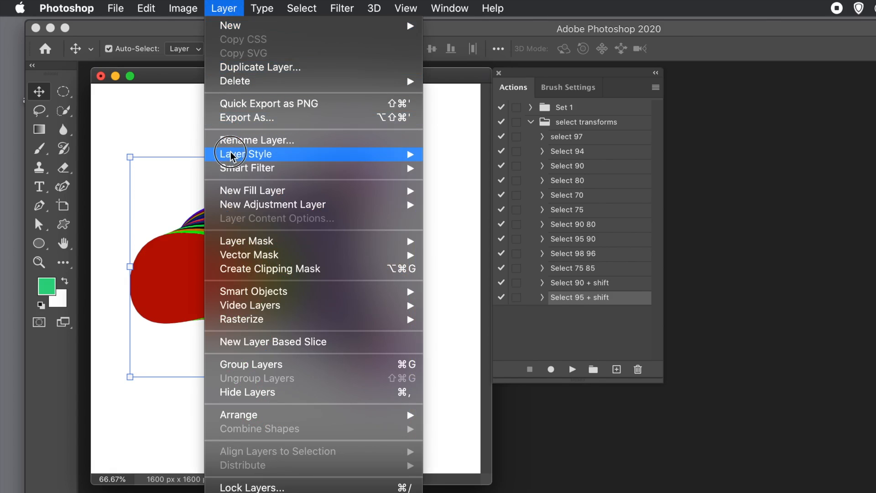
mouse_move(232, 154)
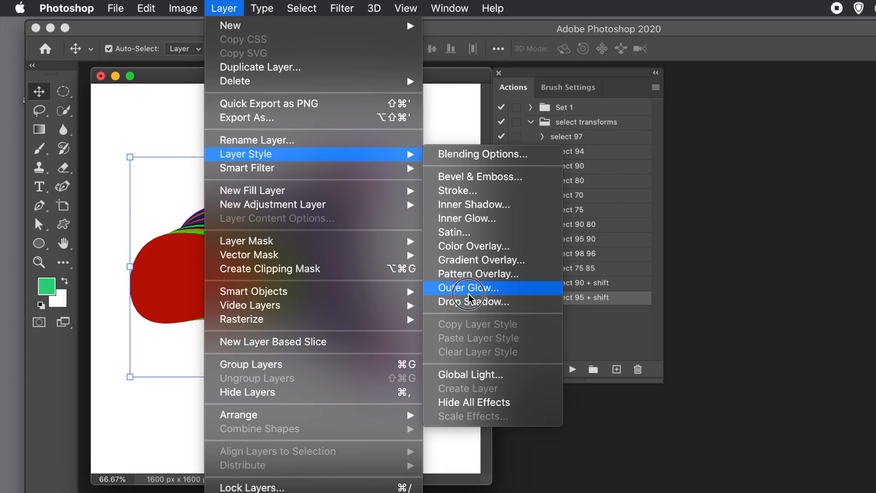
left_click(475, 303)
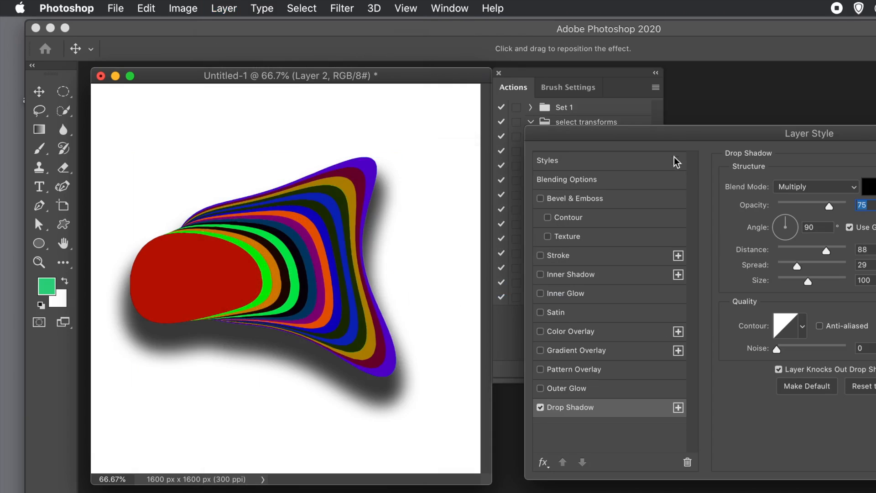
left_click_drag(669, 134, 304, 100)
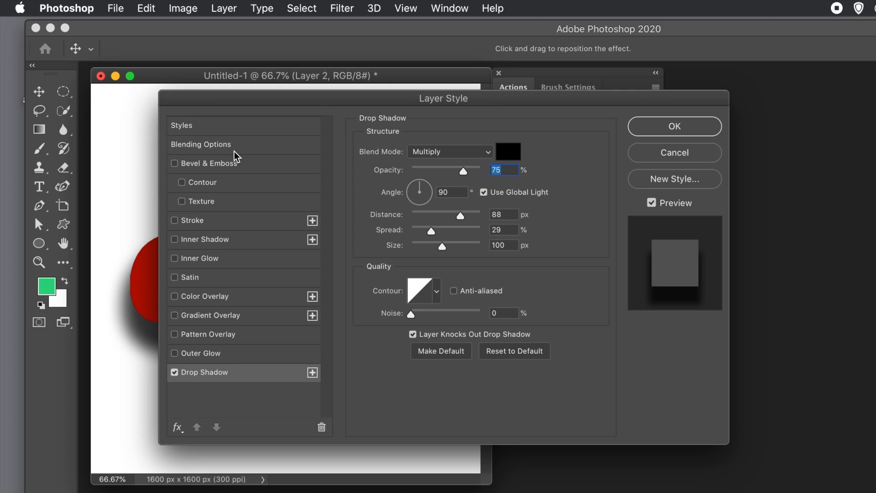
left_click(175, 164)
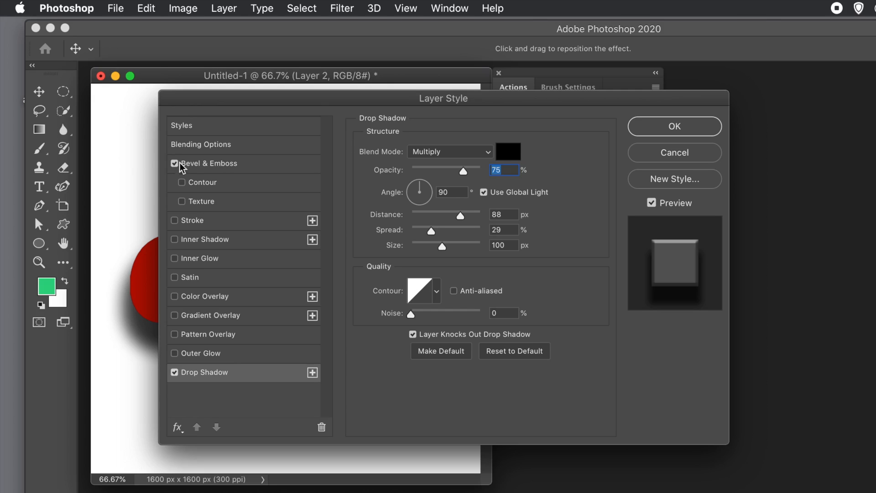
left_click_drag(262, 97, 286, 95)
left_click(698, 124)
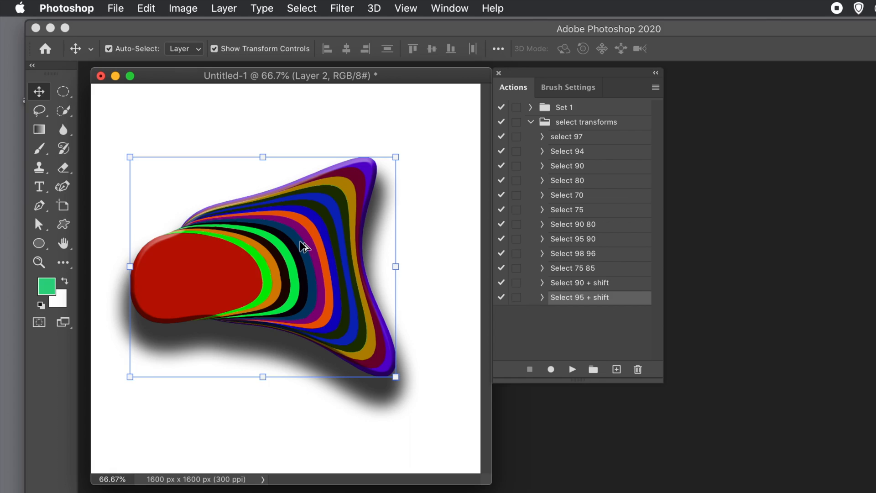
- Duplicate the styled artwork six times, spreading the overlapping copies across the canvas
left_click_drag(268, 164, 377, 348)
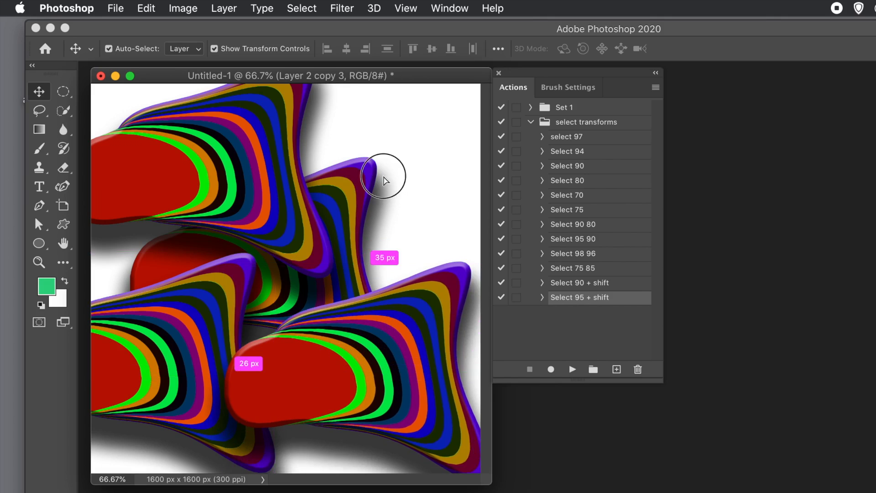
left_click_drag(392, 163, 246, 179)
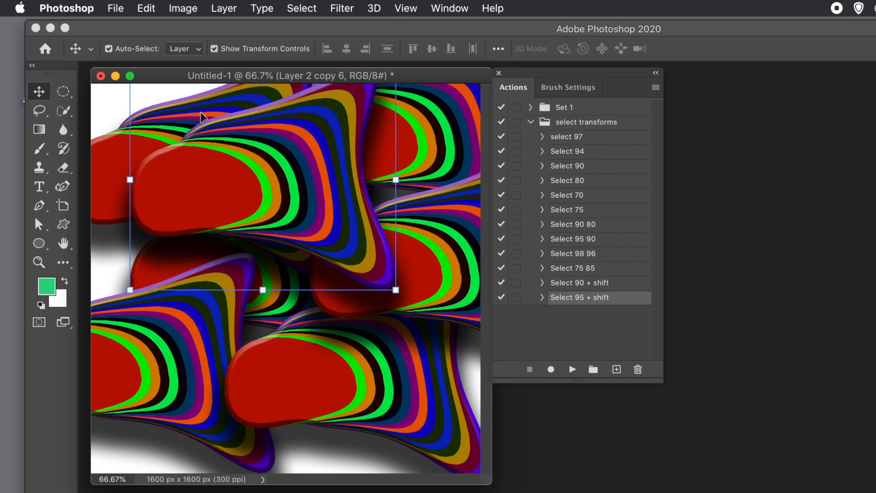
- Scale the newest copy to about 59% by 64%, rotate it about 82°, and place two duplicates of it elsewhere on the canvas
left_click(130, 290)
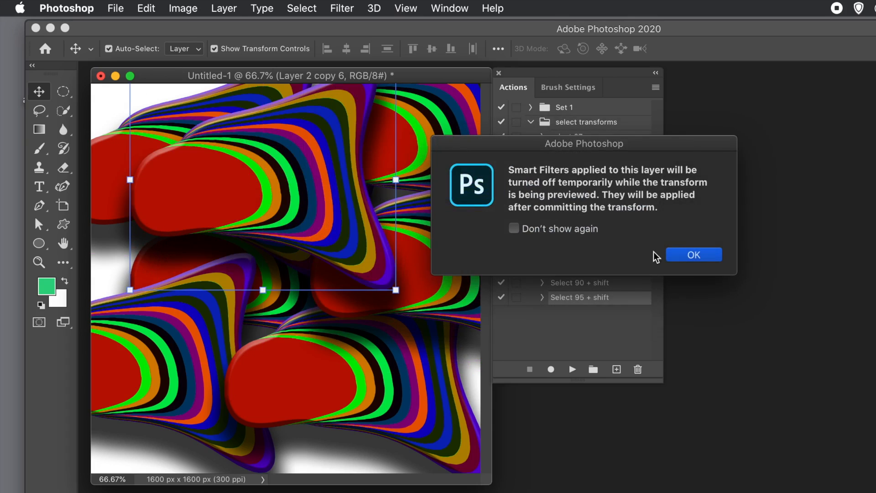
left_click(694, 256)
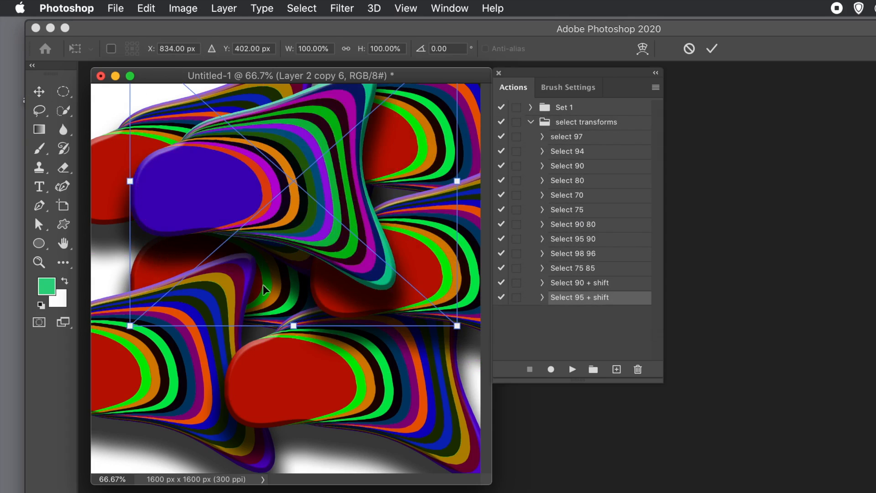
left_click_drag(129, 325, 265, 221)
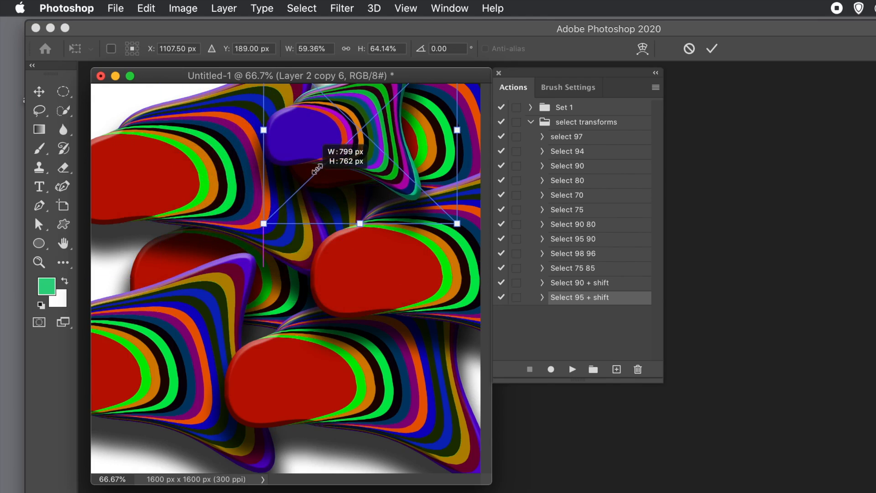
left_click_drag(310, 175, 157, 311)
left_click_drag(340, 149, 294, 313)
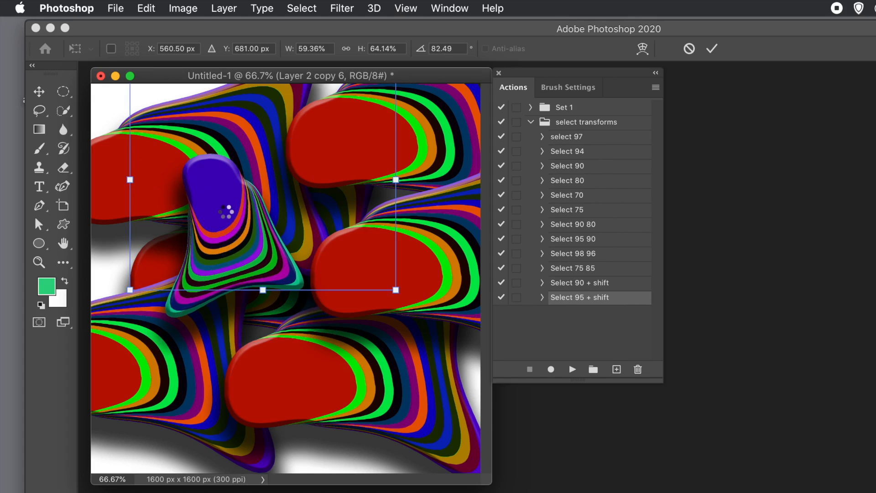
key("Return")
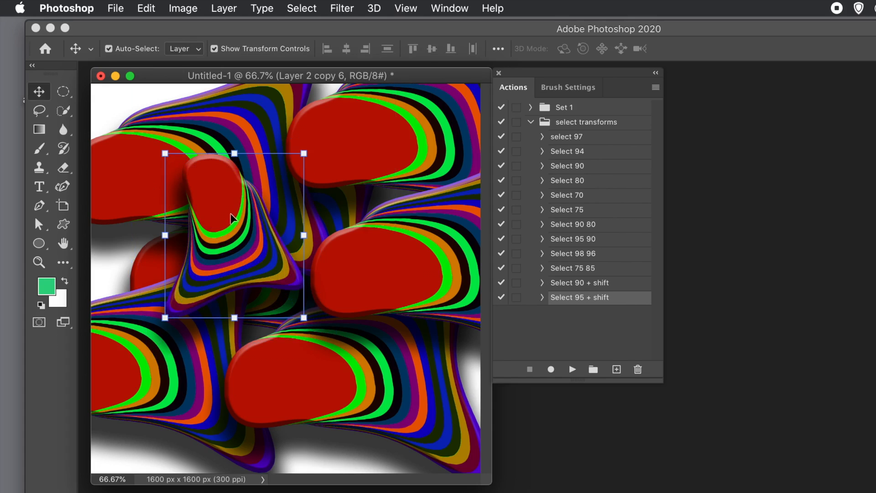
left_click_drag(225, 222, 416, 234)
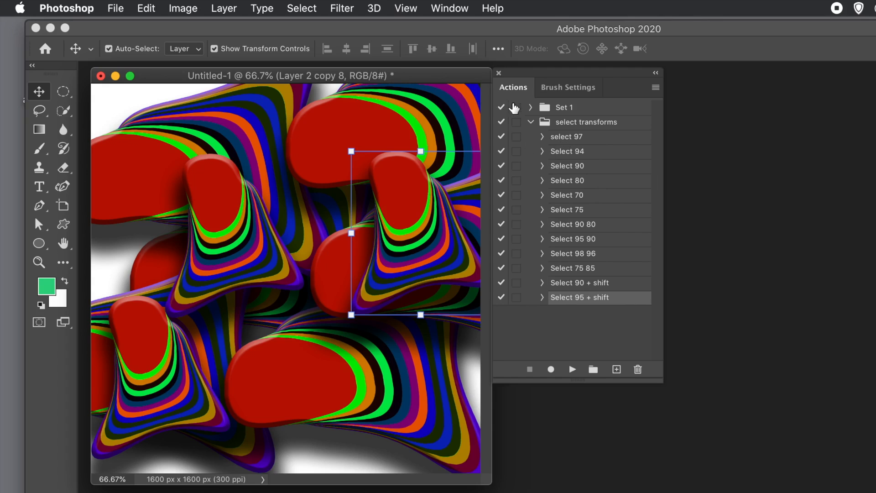
- Select all layers above the Background, from Layer 1 to Layer 2 copy 8, and convert them into one Smart Object
left_click(450, 9)
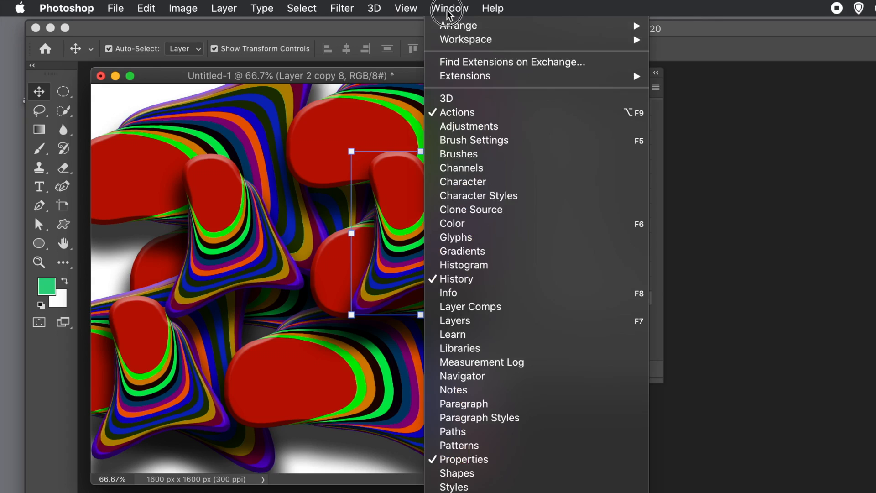
left_click(484, 326)
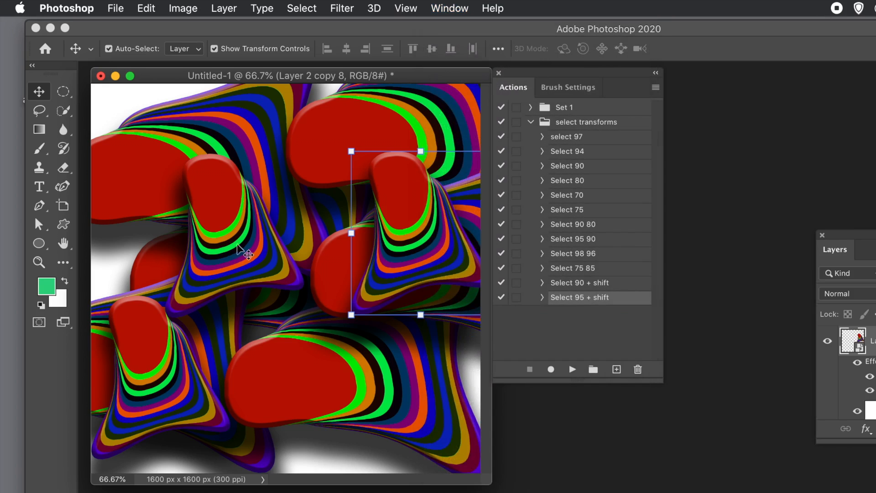
left_click_drag(835, 249, 260, 208)
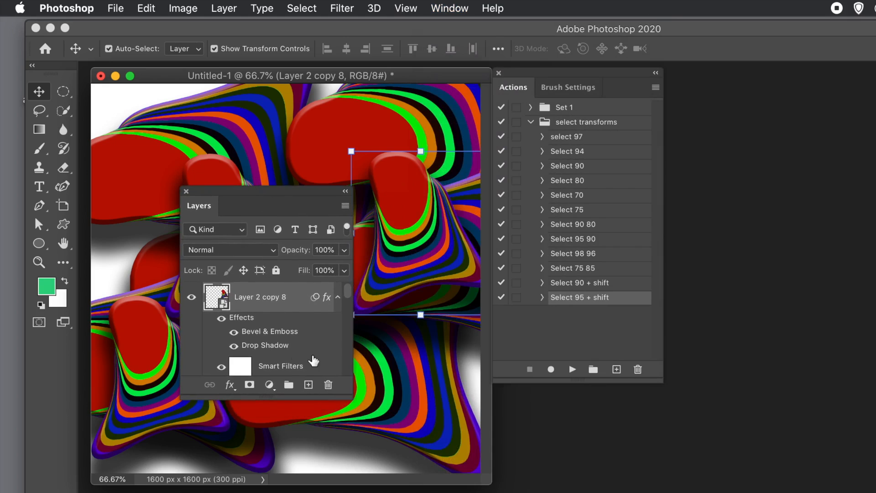
left_click_drag(349, 291, 345, 384)
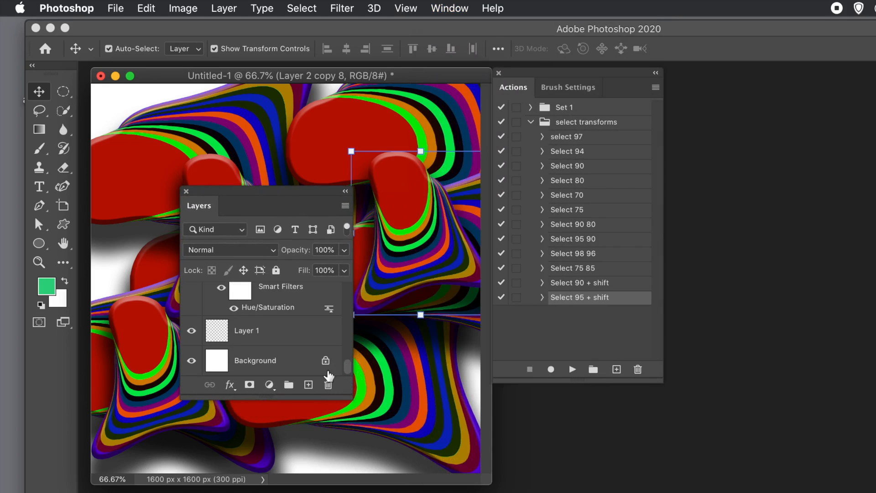
left_click(251, 335)
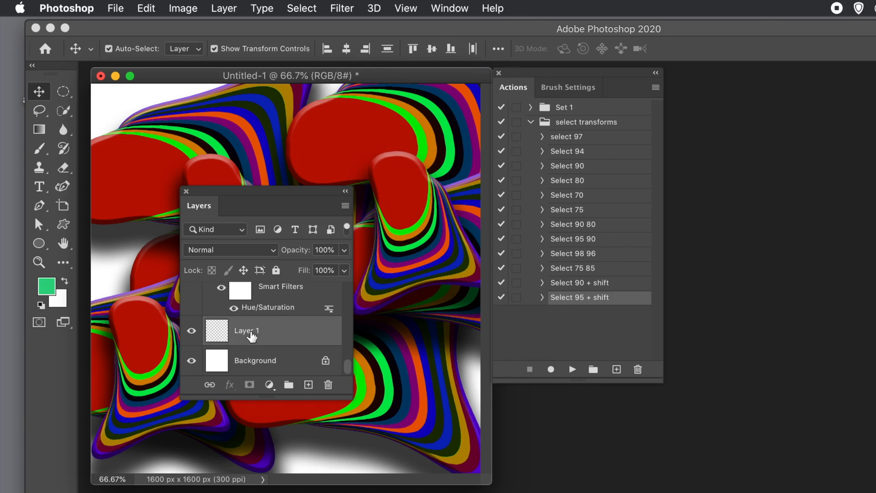
left_click_drag(350, 364, 359, 279)
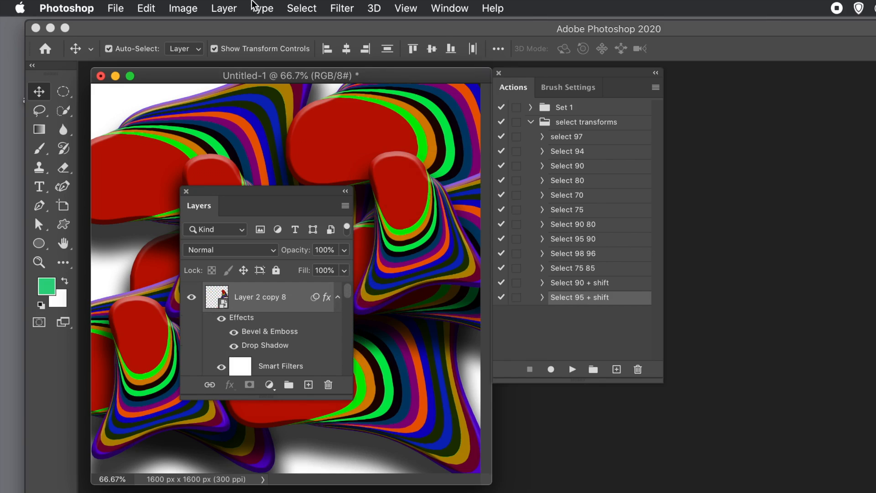
left_click(223, 8)
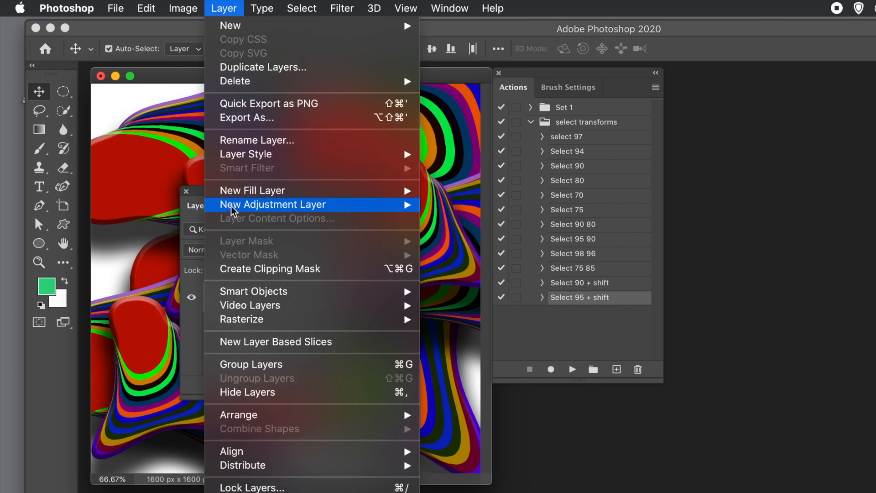
mouse_move(252, 294)
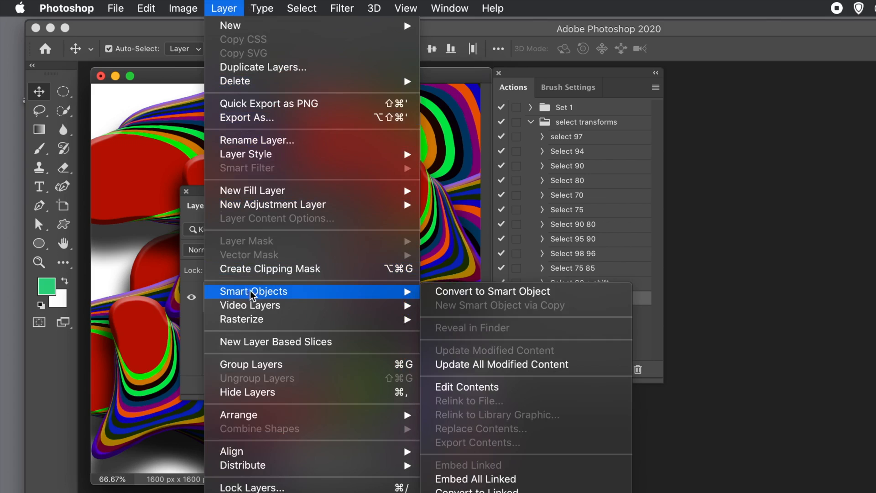
left_click(514, 296)
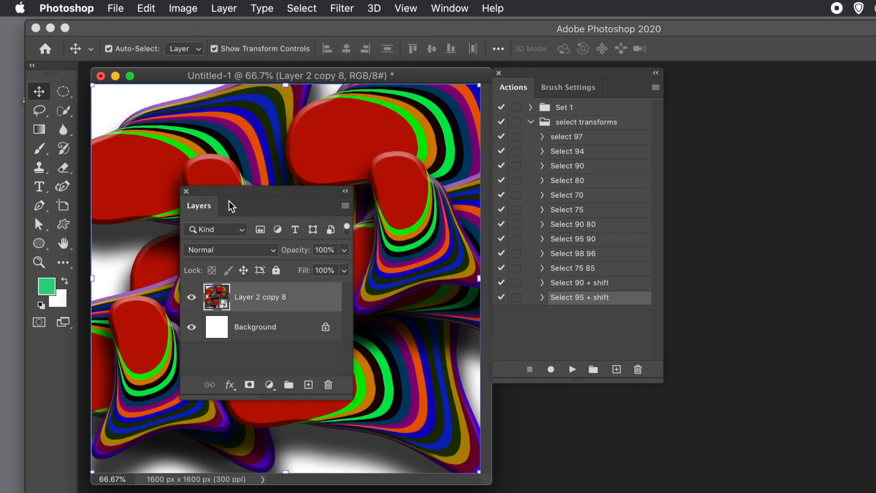
- Warp the combined smart object, bending its top edge down toward the canvas centre and its bottom edge upward into an arch
left_click_drag(205, 190, 455, 293)
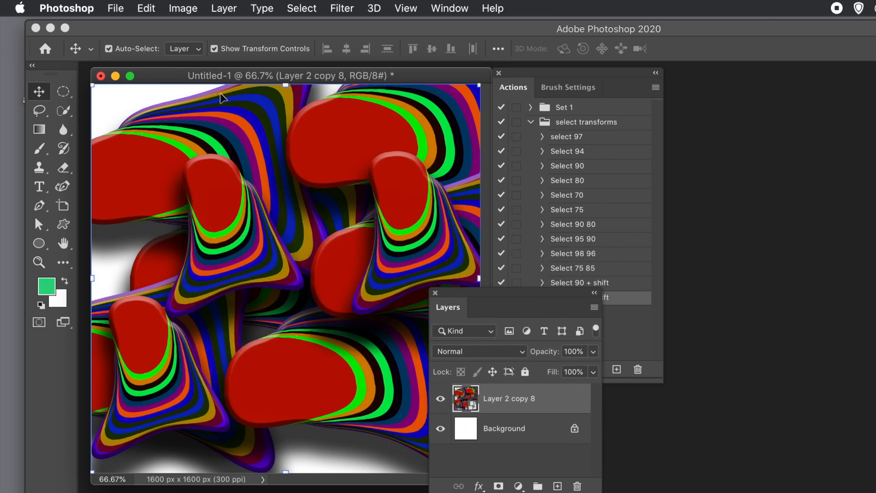
left_click(146, 9)
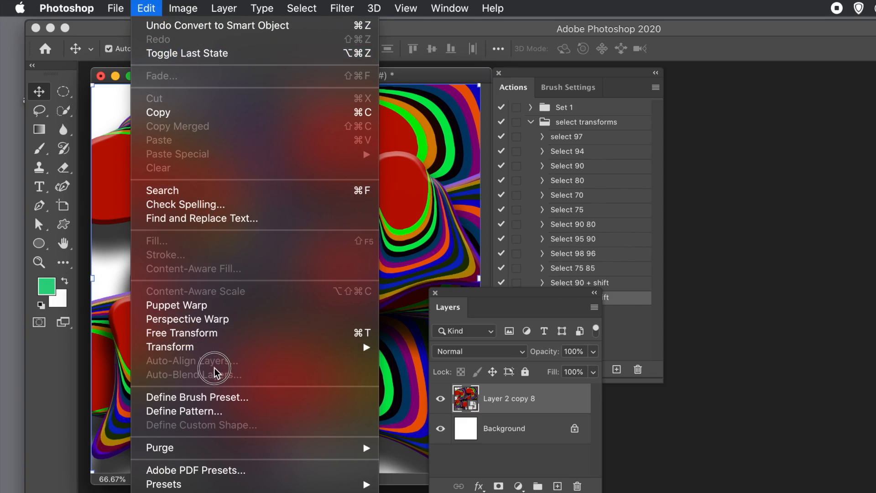
mouse_move(212, 348)
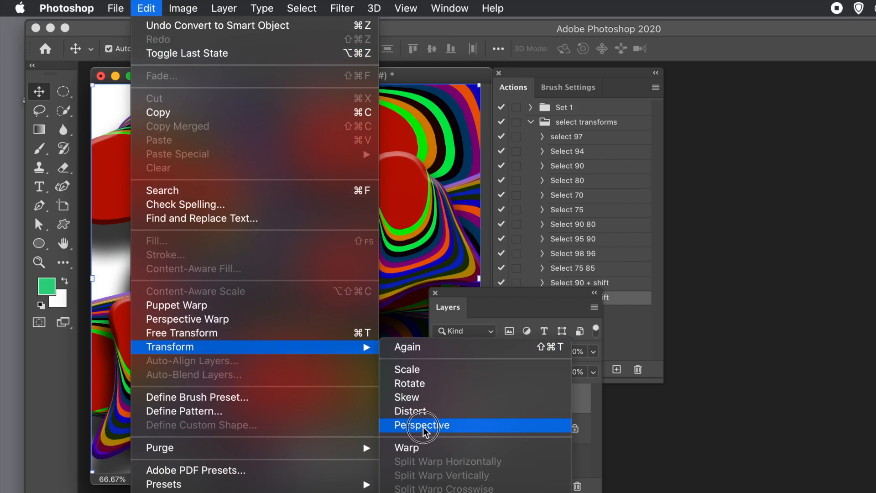
left_click(408, 448)
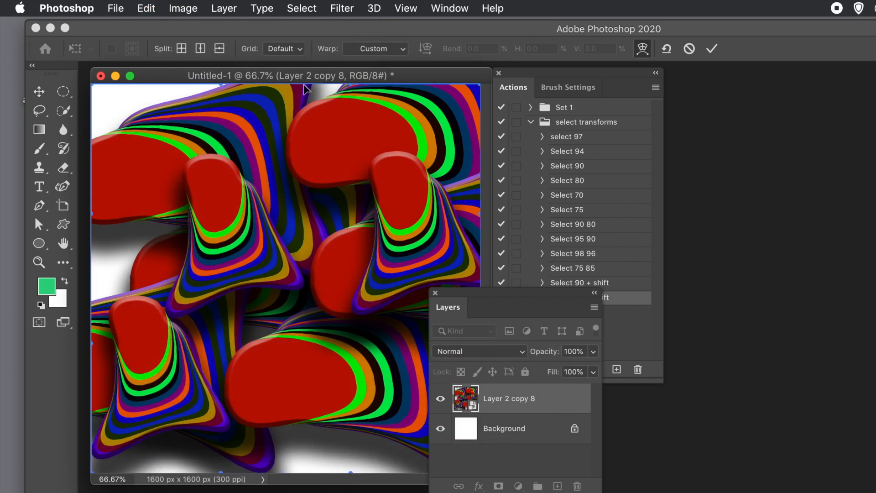
left_click_drag(305, 89, 287, 245)
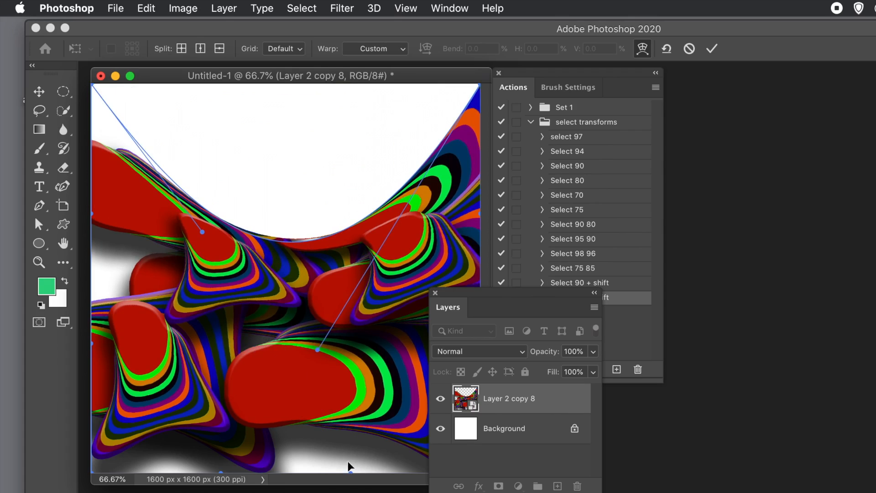
left_click_drag(351, 473, 145, 234)
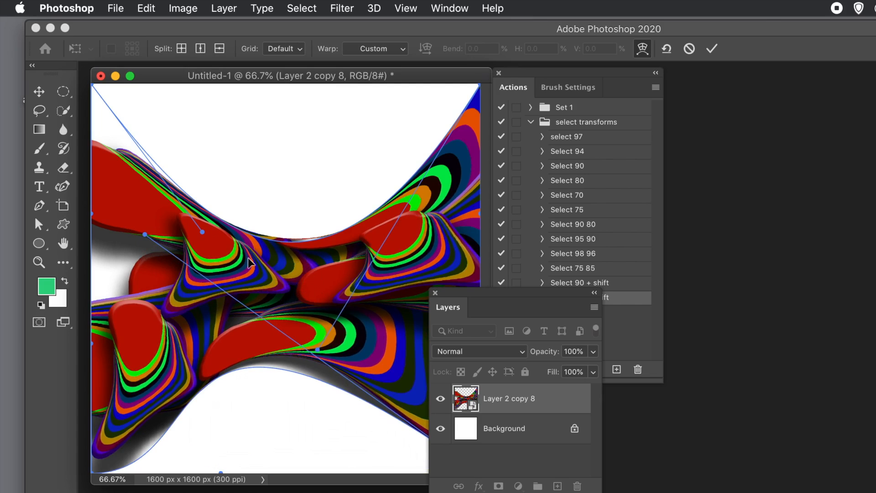
key("Return")
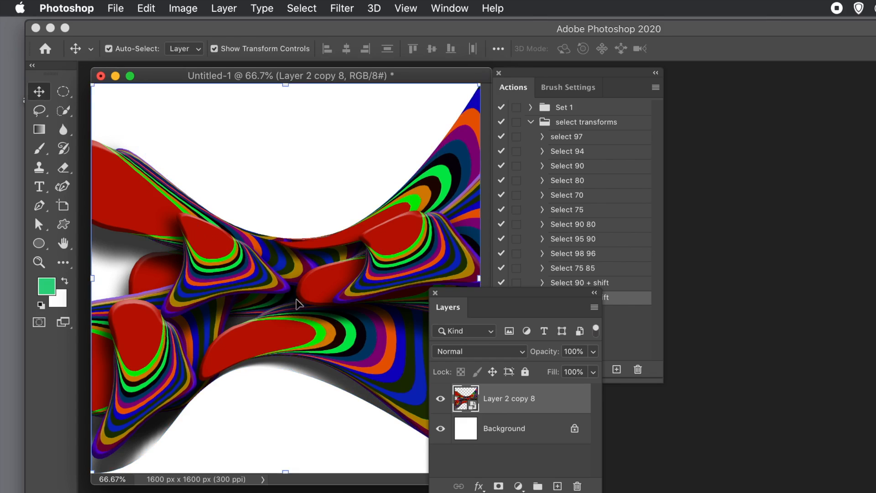
- Duplicate the warped artwork five times across the canvas, then stretch the newest copy horizontally past the canvas's right edge to cover the white gap
left_click(322, 293)
left_click_drag(327, 293, 299, 208)
left_click_drag(359, 226, 482, 133)
left_click_drag(396, 152, 174, 452)
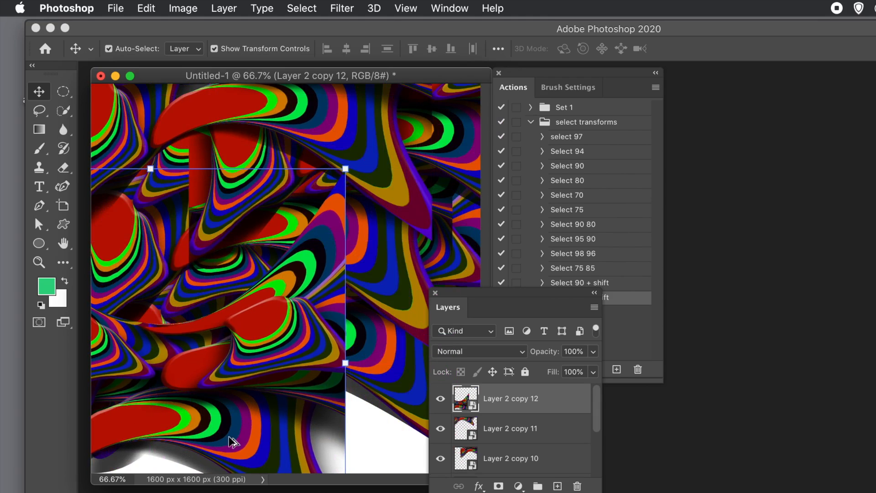
left_click_drag(194, 405, 301, 479)
key("ctrl+j")
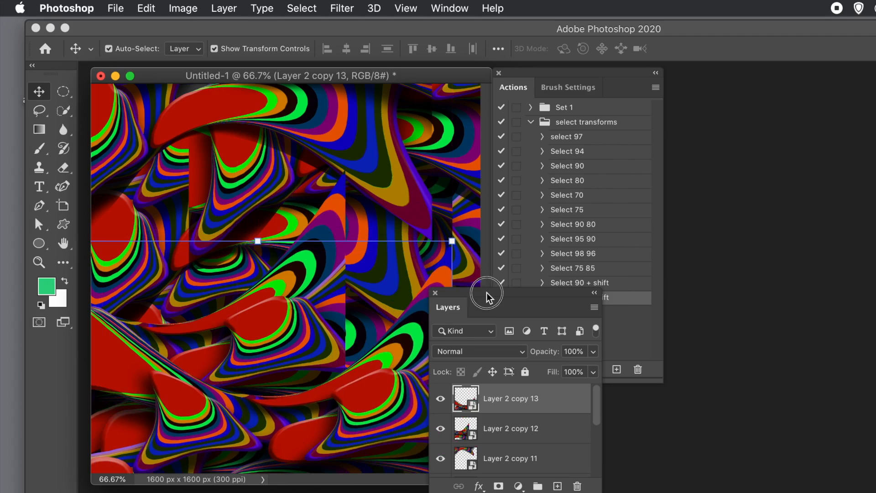
left_click_drag(486, 292, 590, 282)
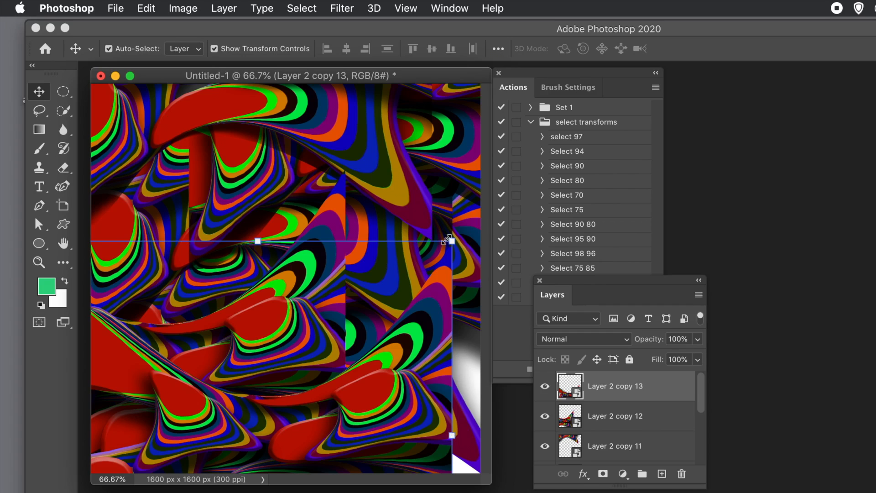
left_click_drag(450, 436, 559, 435)
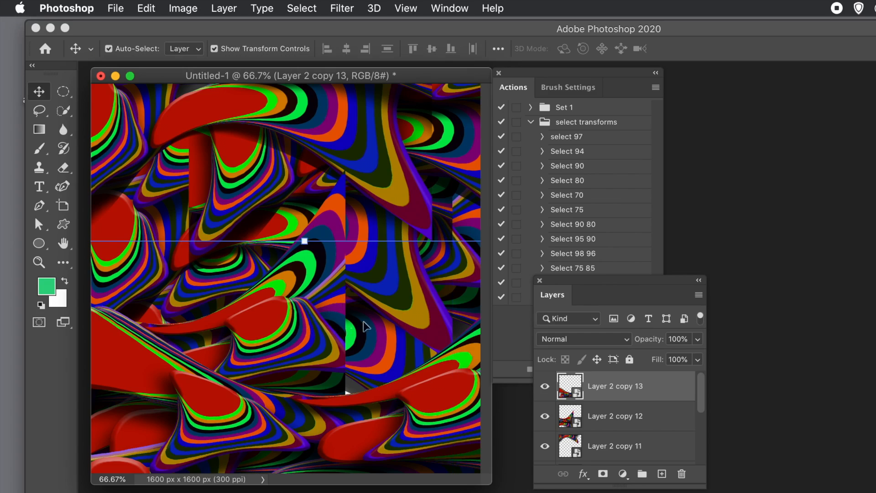
- Flatten all the artwork copies into a single Background layer
left_click(304, 173)
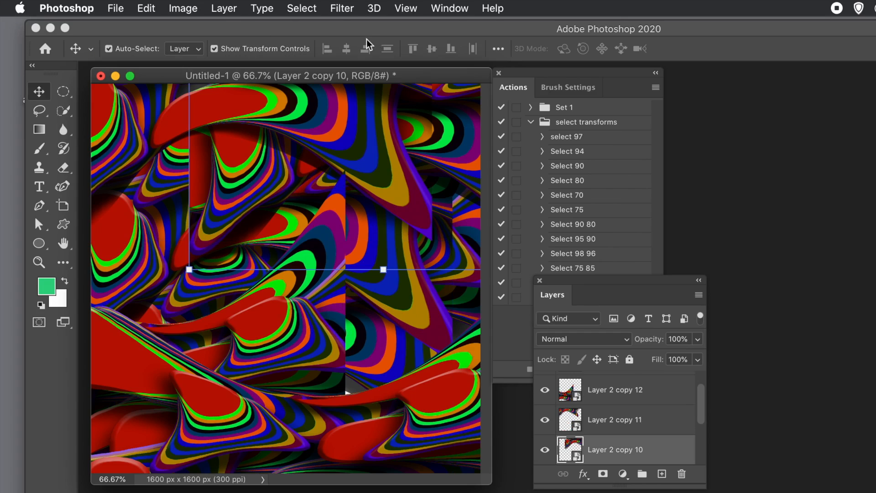
left_click(230, 9)
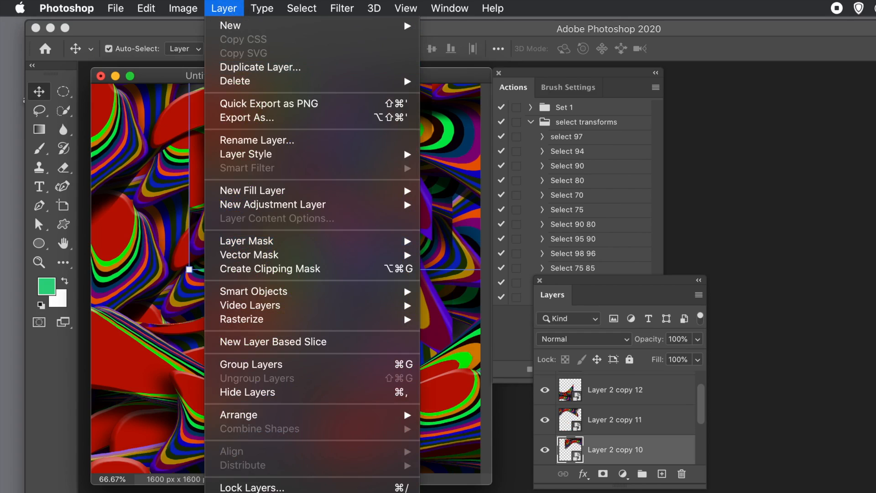
left_click(274, 492)
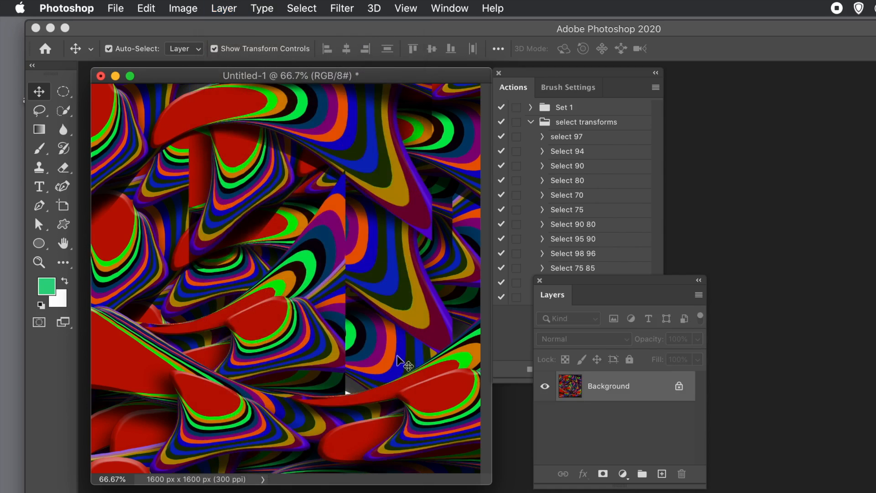